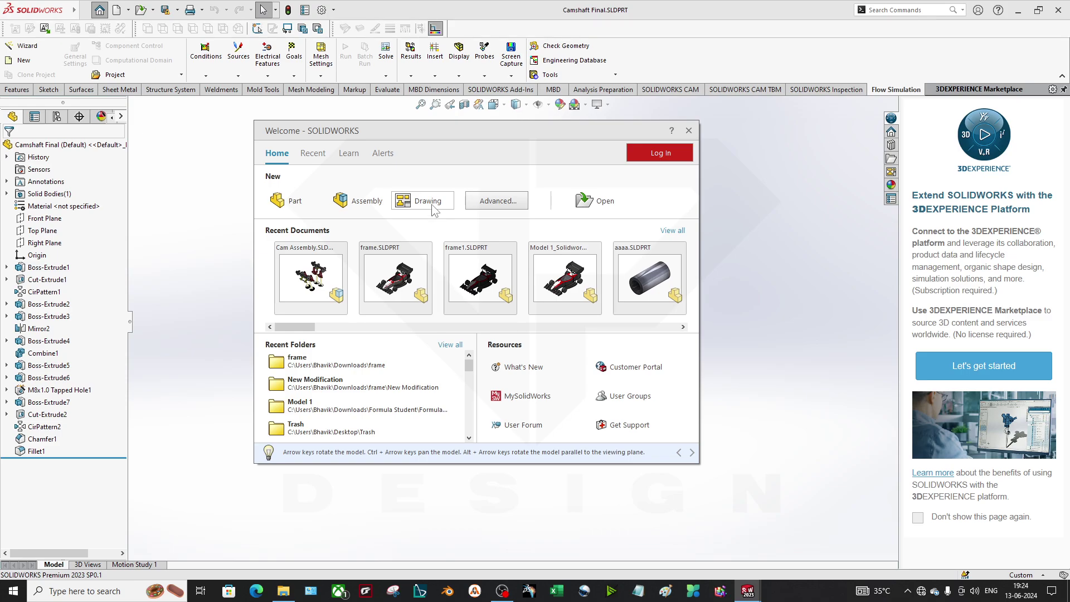
{"action": "left_click", "coordinate": [427, 201]}
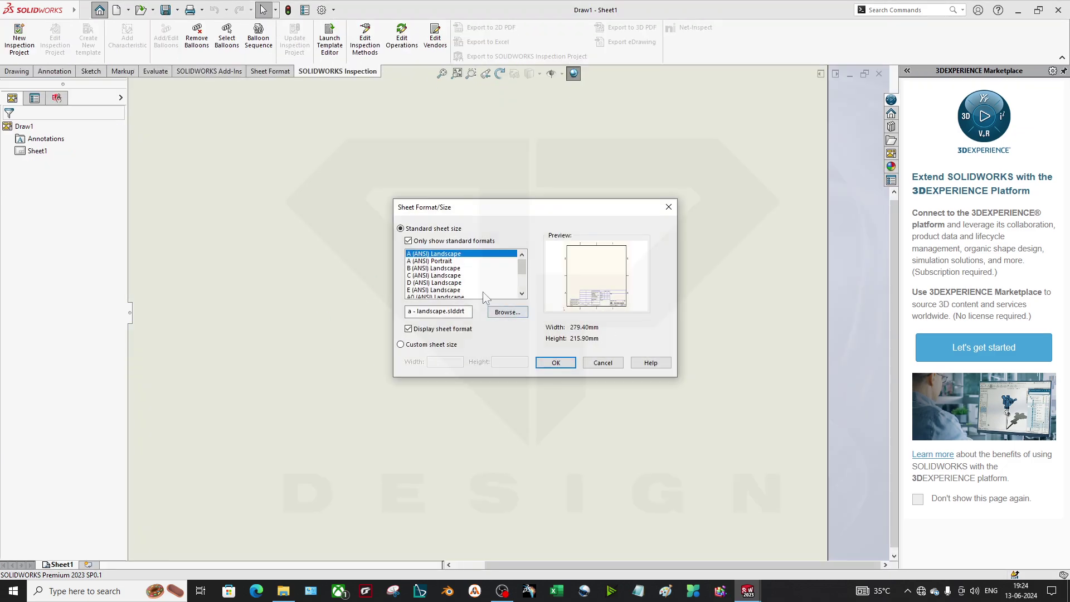
{"action": "left_click_drag", "start_coordinate": [501, 207], "coordinate": [448, 259]}
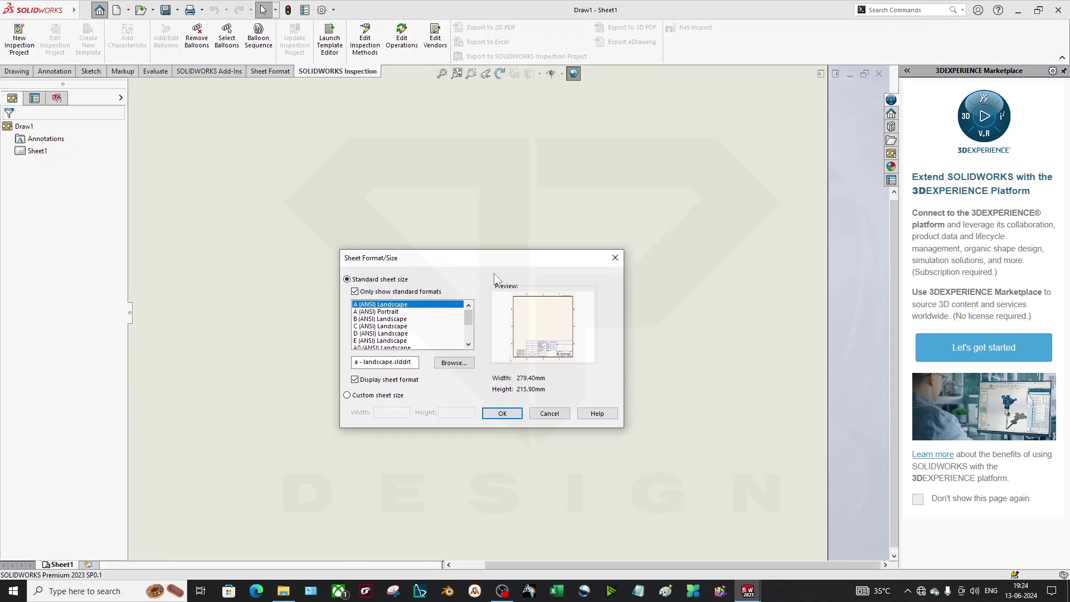
{"action": "left_click", "coordinate": [562, 413]}
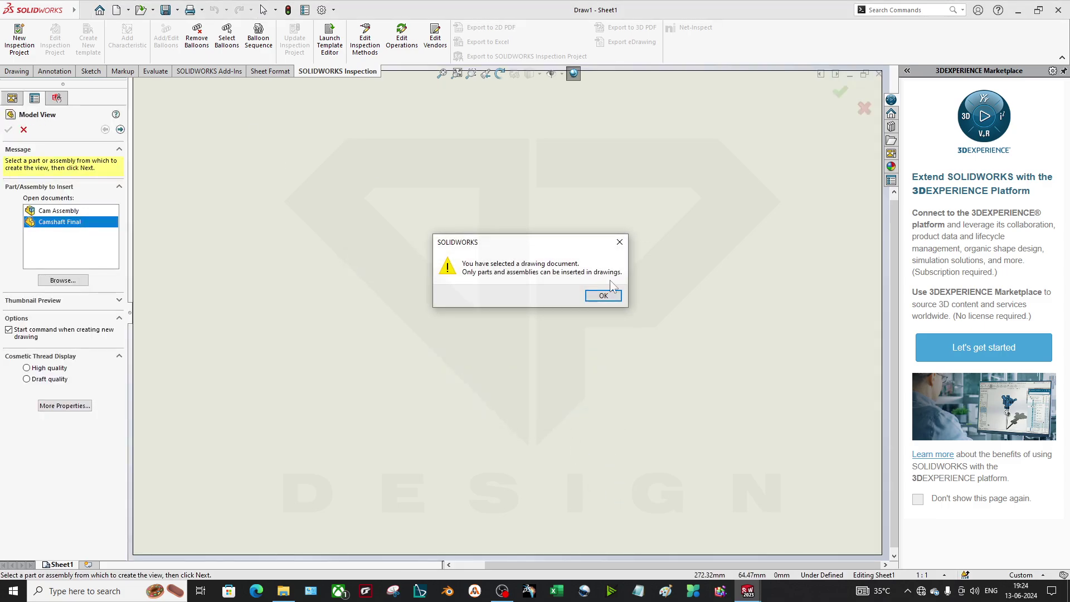
{"action": "left_click", "coordinate": [603, 295]}
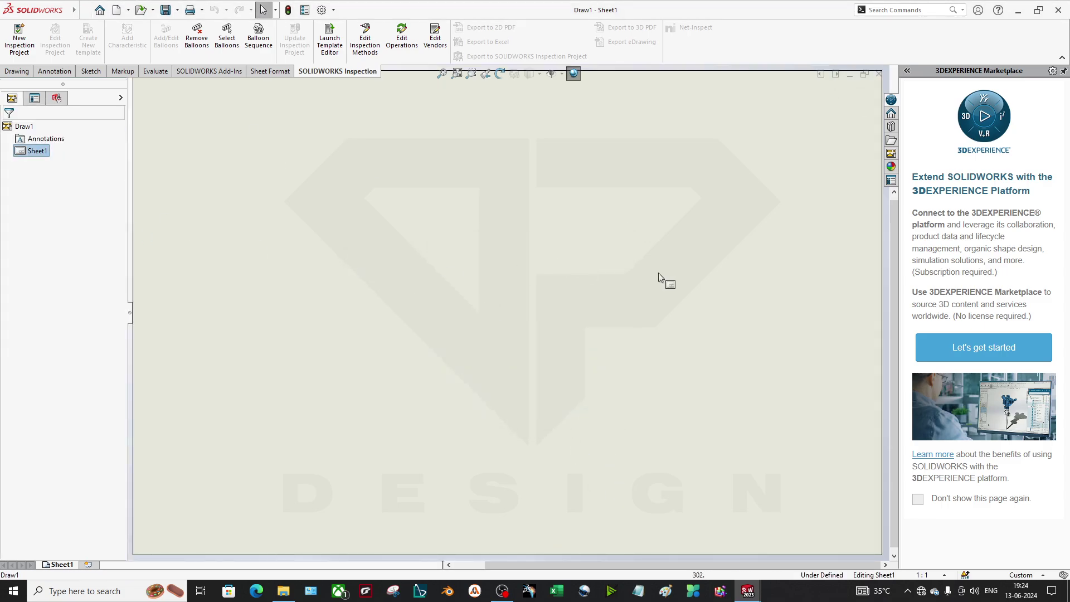
{"action": "left_click", "coordinate": [877, 74]}
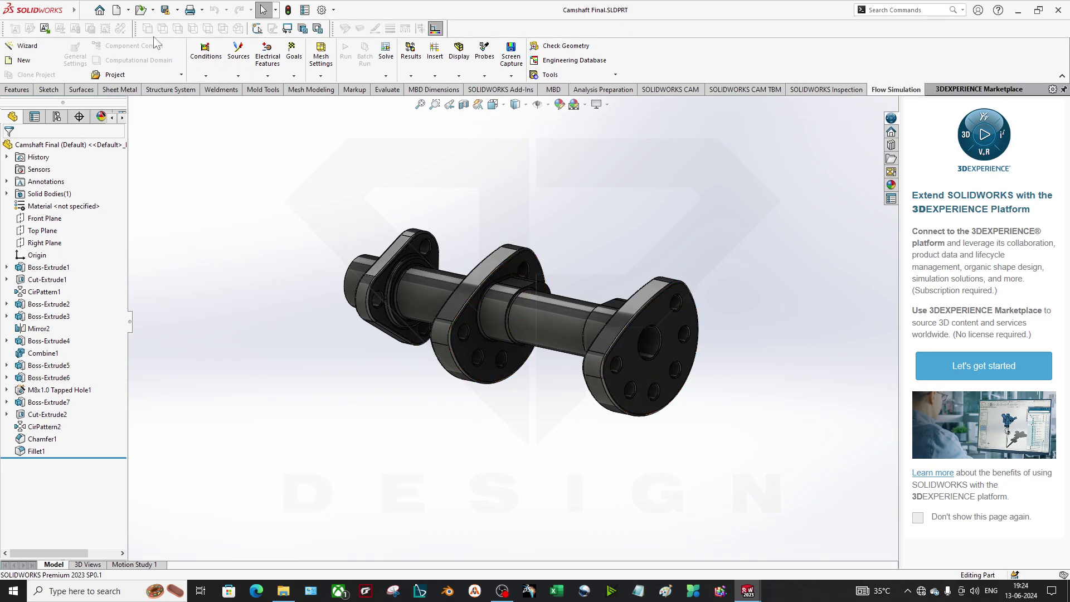
Create a new drawing document and pick the A4 (ANSI) Landscape standard sheet size
{"action": "left_click", "coordinate": [128, 11]}
{"action": "left_click", "coordinate": [136, 25]}
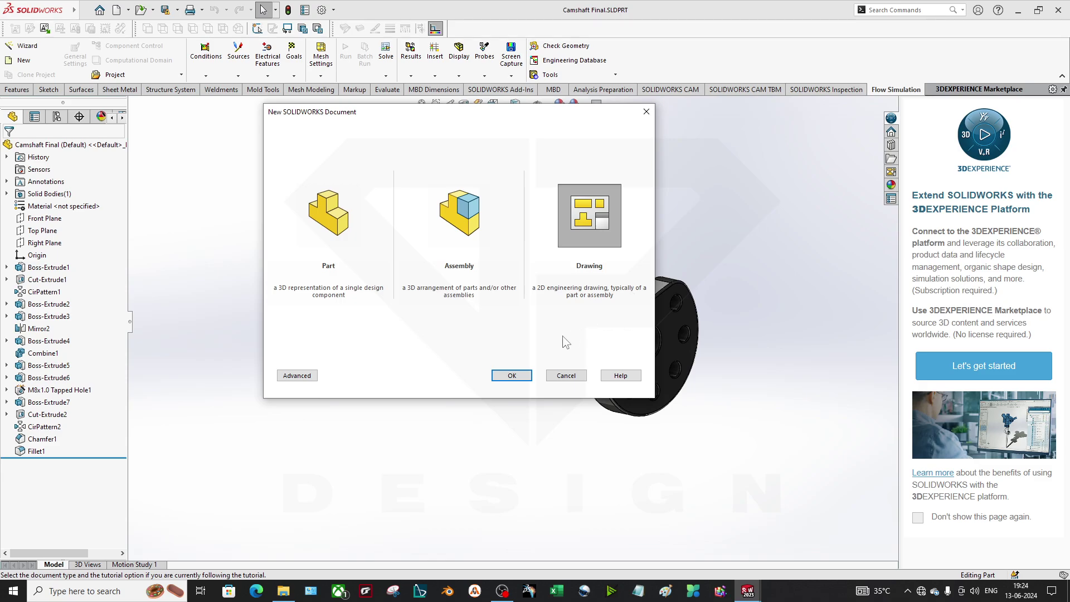
{"action": "left_click", "coordinate": [517, 374]}
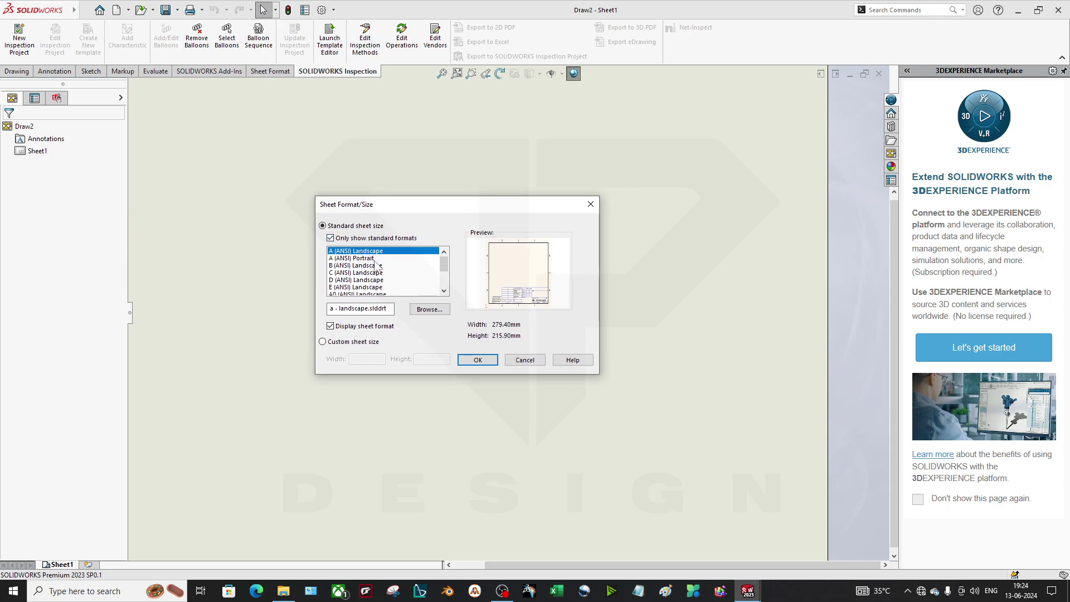
{"action": "scroll", "coordinate": [363, 282], "scroll_direction": "down", "scroll_amount": 2}
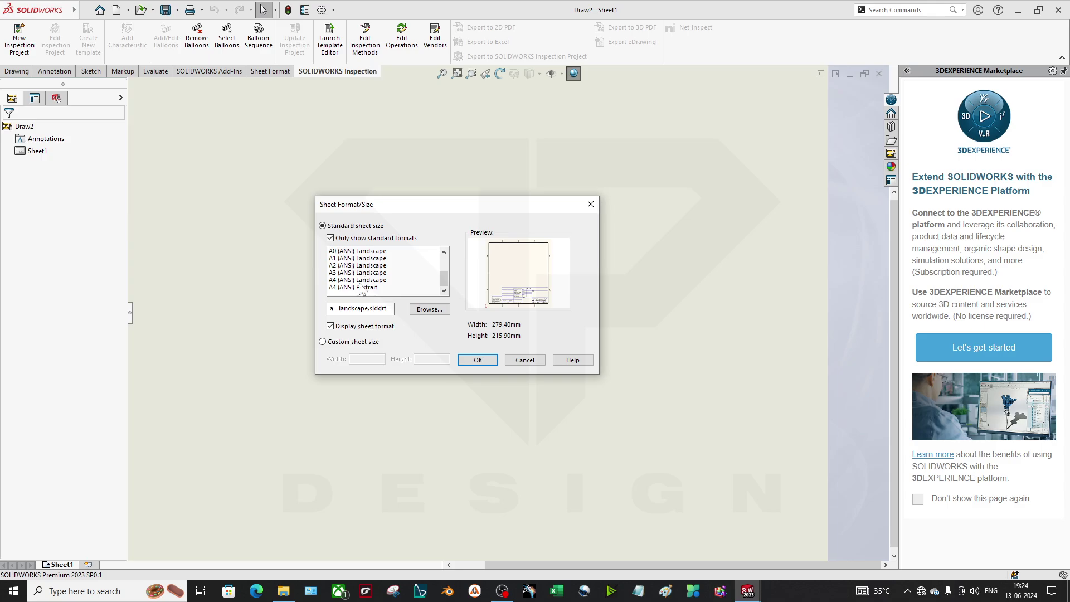
{"action": "left_click", "coordinate": [363, 281]}
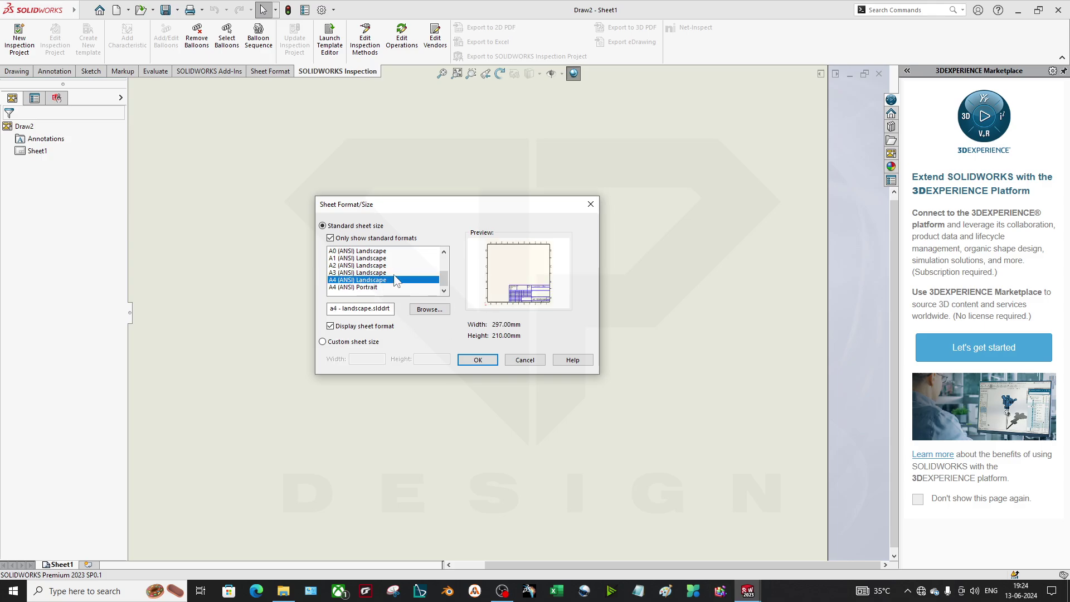
{"action": "left_click", "coordinate": [443, 310]}
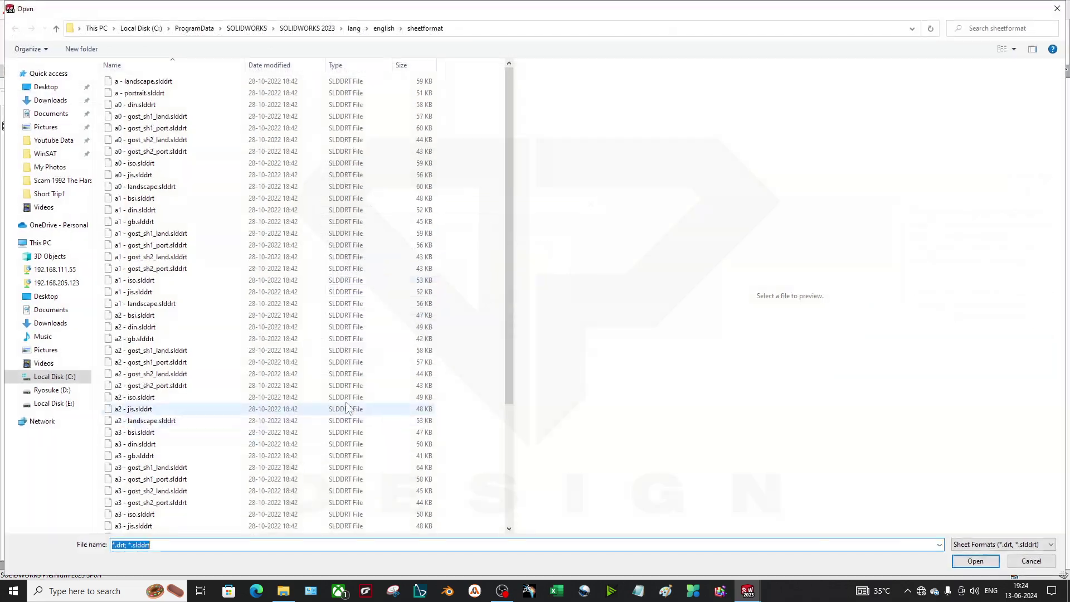
{"action": "scroll", "coordinate": [294, 413], "scroll_direction": "down", "scroll_amount": 5}
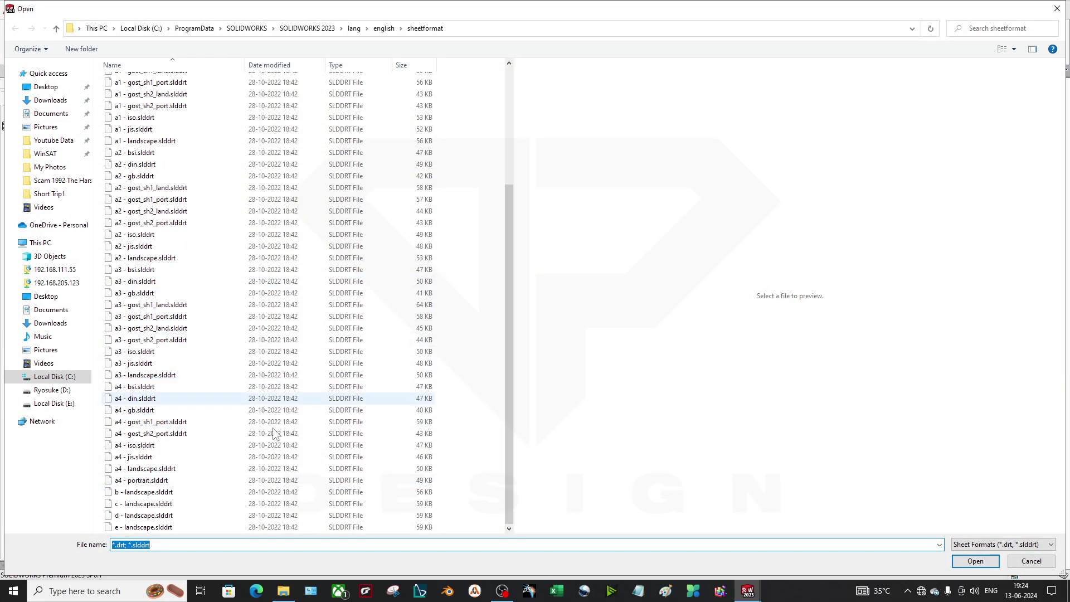
{"action": "left_click", "coordinate": [1029, 560]}
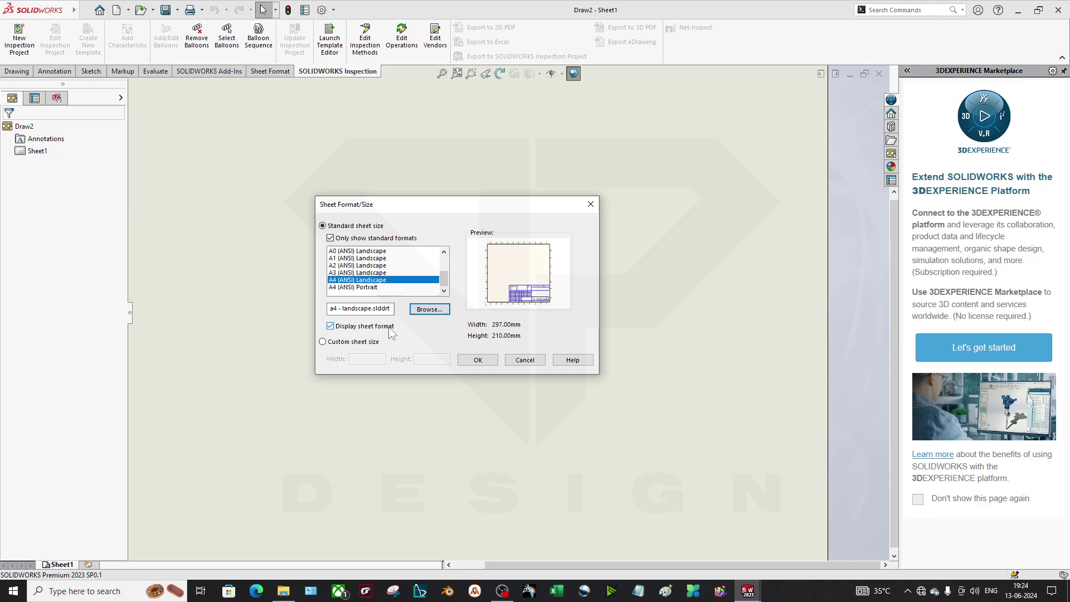
Create the sheet as standard A4 (ANSI) Landscape with the sheet format display turned off
{"action": "left_click", "coordinate": [351, 342]}
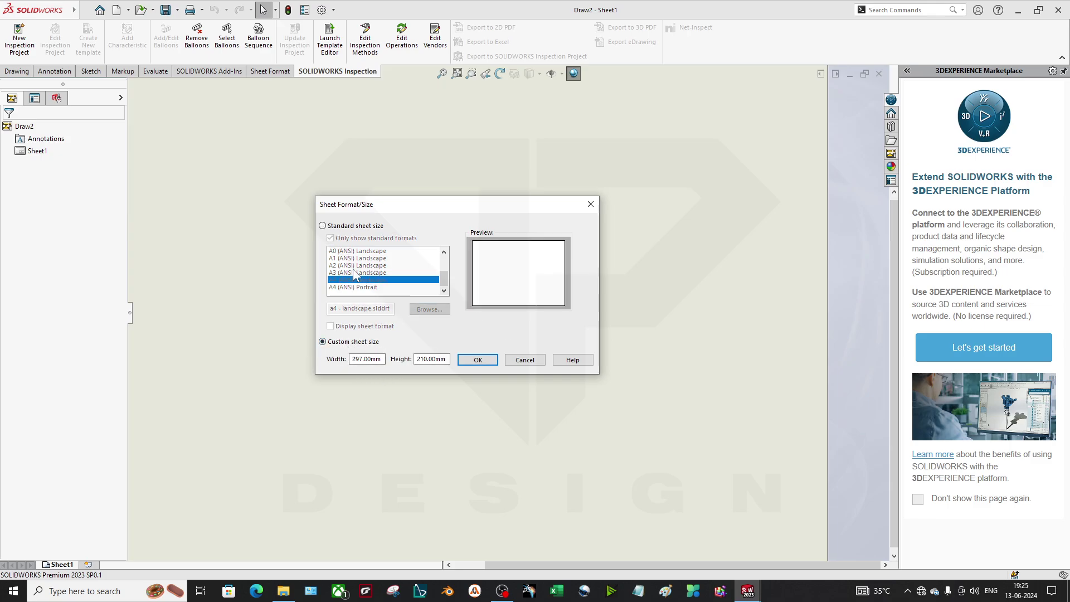
{"action": "left_click", "coordinate": [326, 225]}
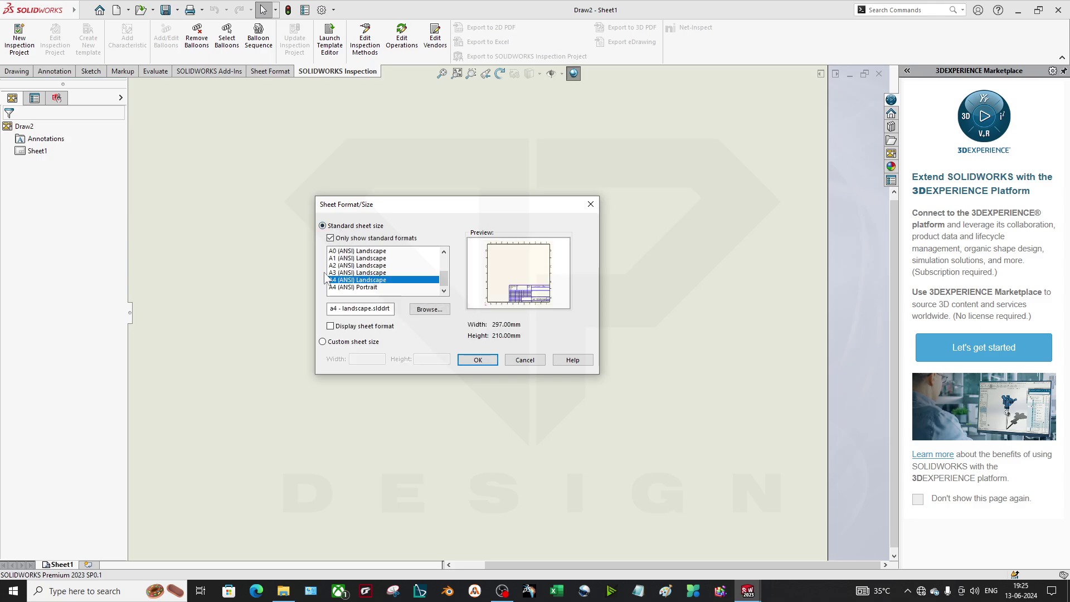
{"action": "left_click", "coordinate": [375, 287]}
{"action": "left_click", "coordinate": [379, 272]}
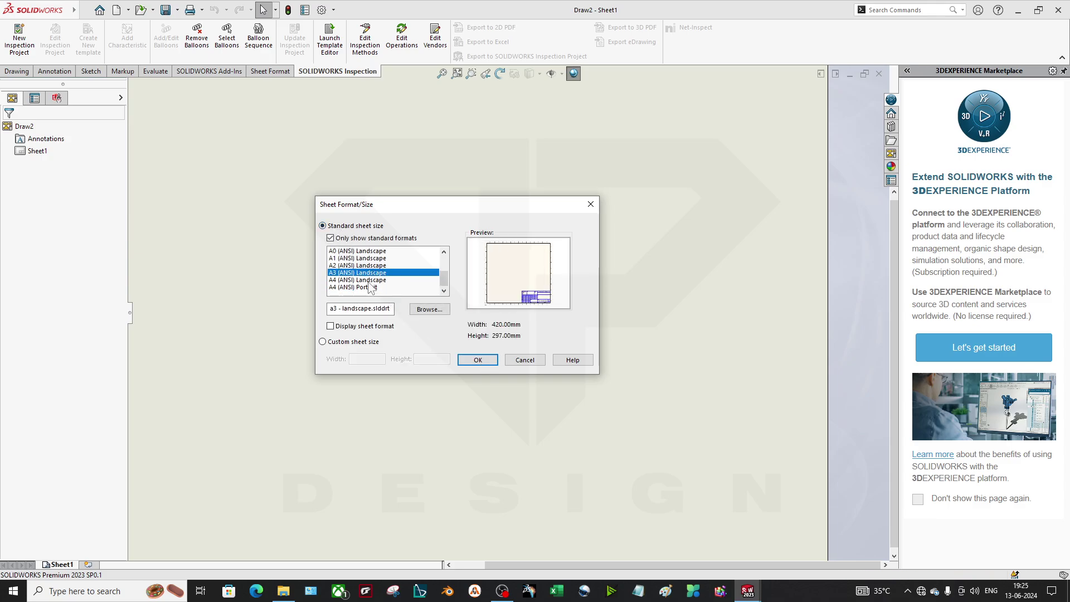
{"action": "left_click", "coordinate": [369, 280]}
{"action": "left_click", "coordinate": [493, 361]}
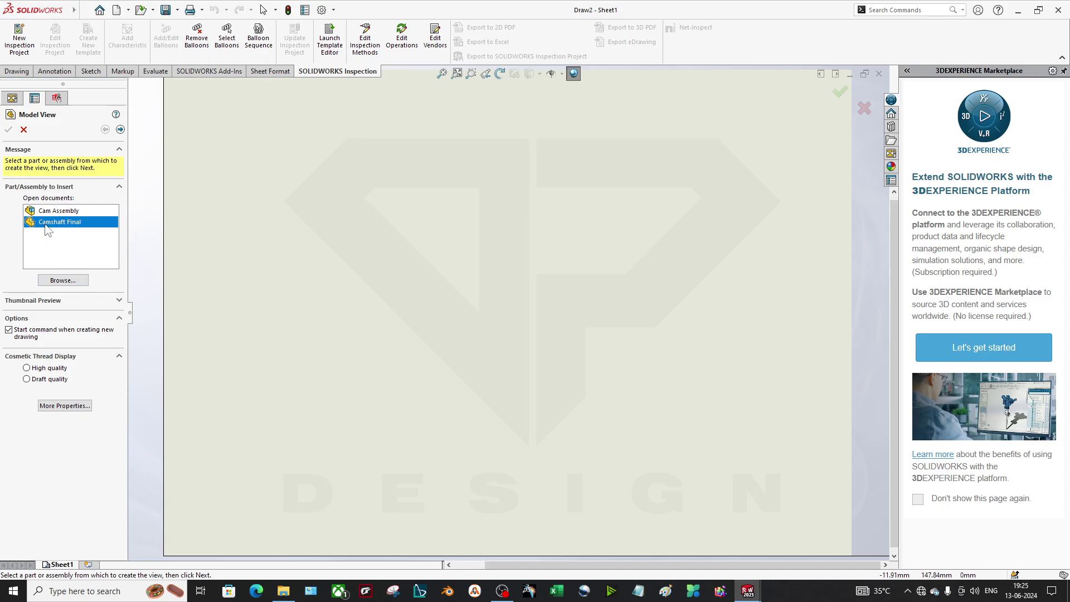
Load Camshaft Final as the model for the drawing view, with its thumbnail preview shown and high-quality cosmetic thread display
{"action": "scroll", "coordinate": [571, 384], "scroll_direction": "up", "scroll_amount": 2}
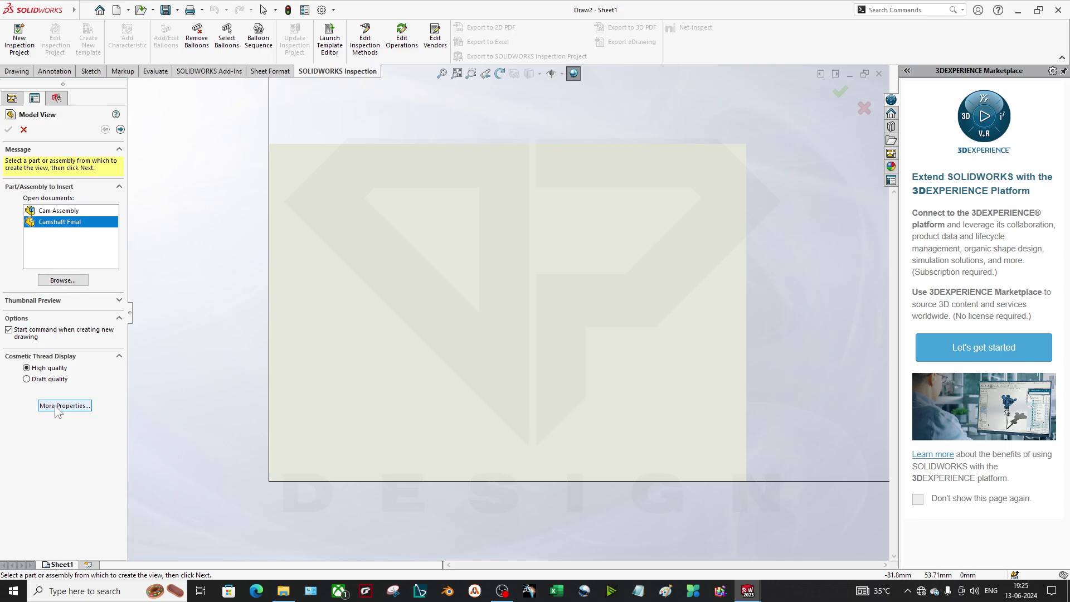
{"action": "scroll", "coordinate": [649, 384], "scroll_direction": "up", "scroll_amount": 4}
{"action": "scroll", "coordinate": [571, 320], "scroll_direction": "down", "scroll_amount": 1}
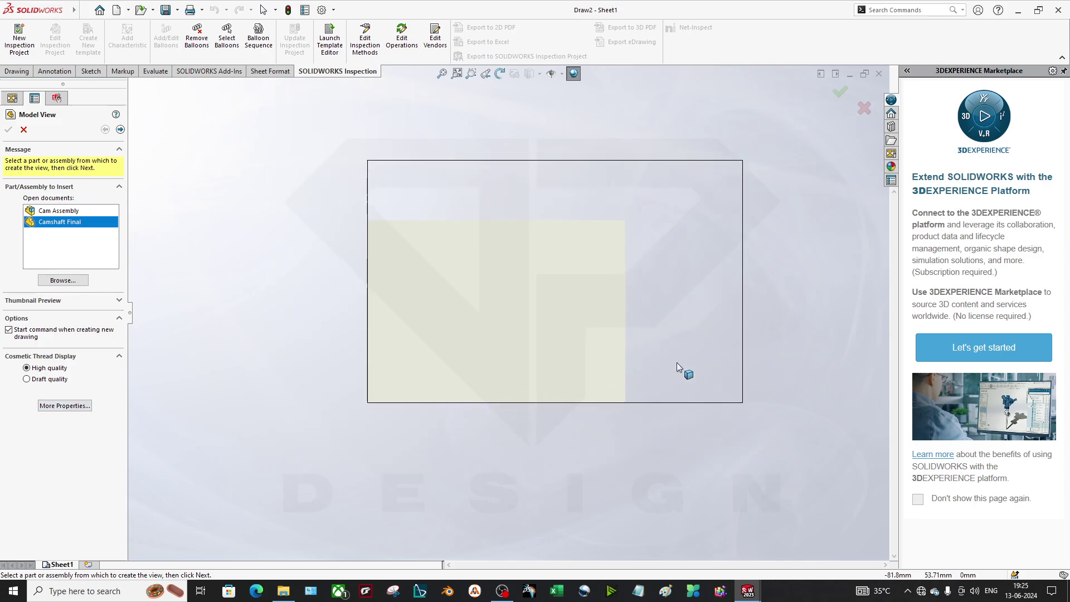
{"action": "left_click", "coordinate": [108, 301]}
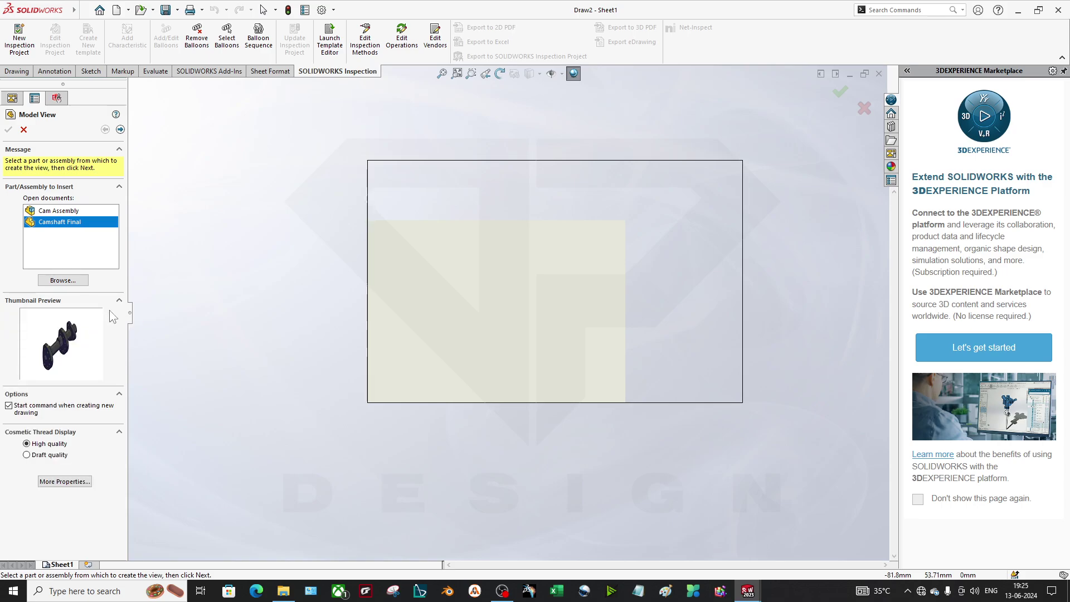
{"action": "left_click", "coordinate": [71, 213]}
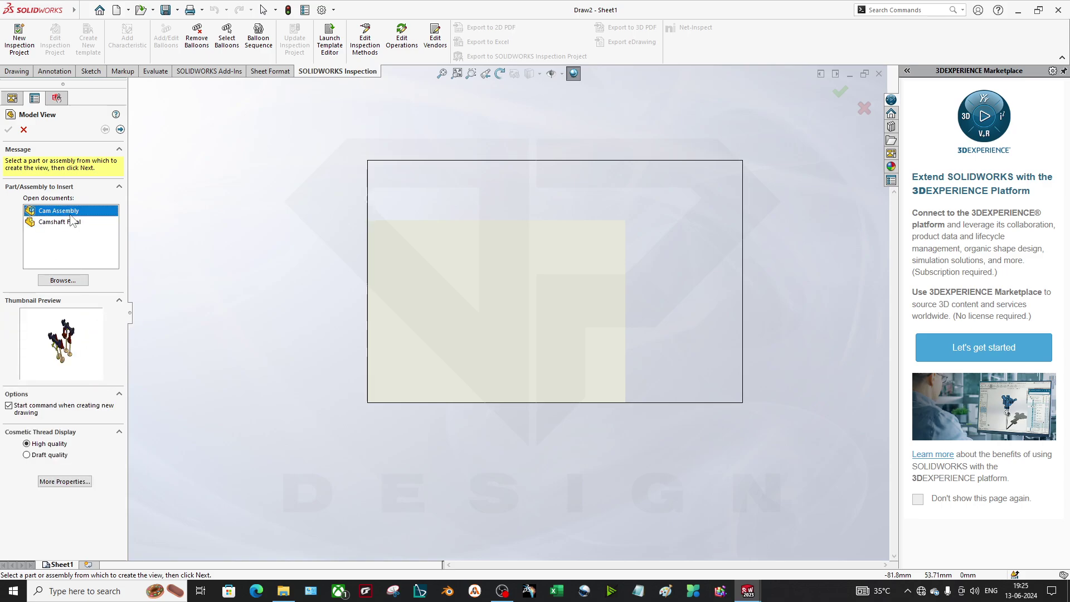
{"action": "left_click", "coordinate": [88, 223]}
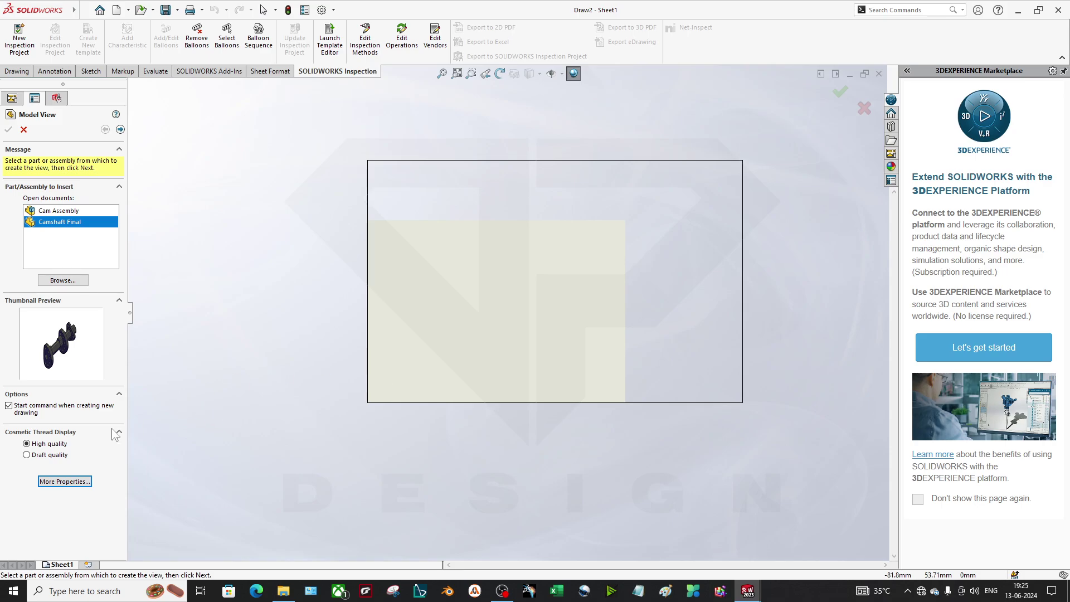
{"action": "left_click", "coordinate": [120, 130]}
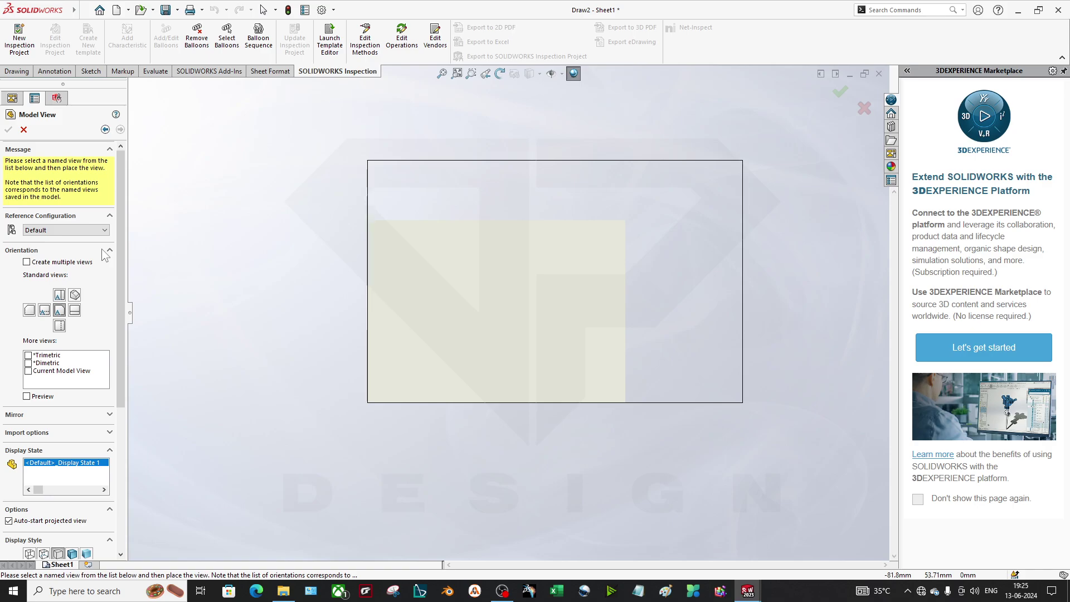
Enable the view preview and place the camshaft's front view in the left part of the sheet, using the Default configuration
{"action": "left_click", "coordinate": [54, 230]}
{"action": "left_click", "coordinate": [55, 232]}
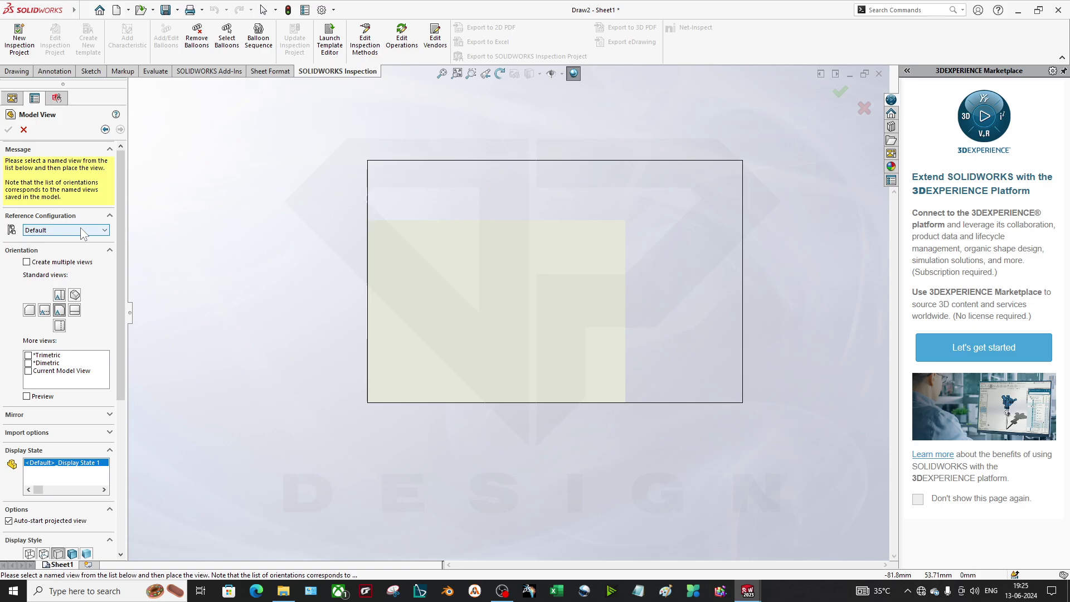
{"action": "left_click", "coordinate": [61, 313]}
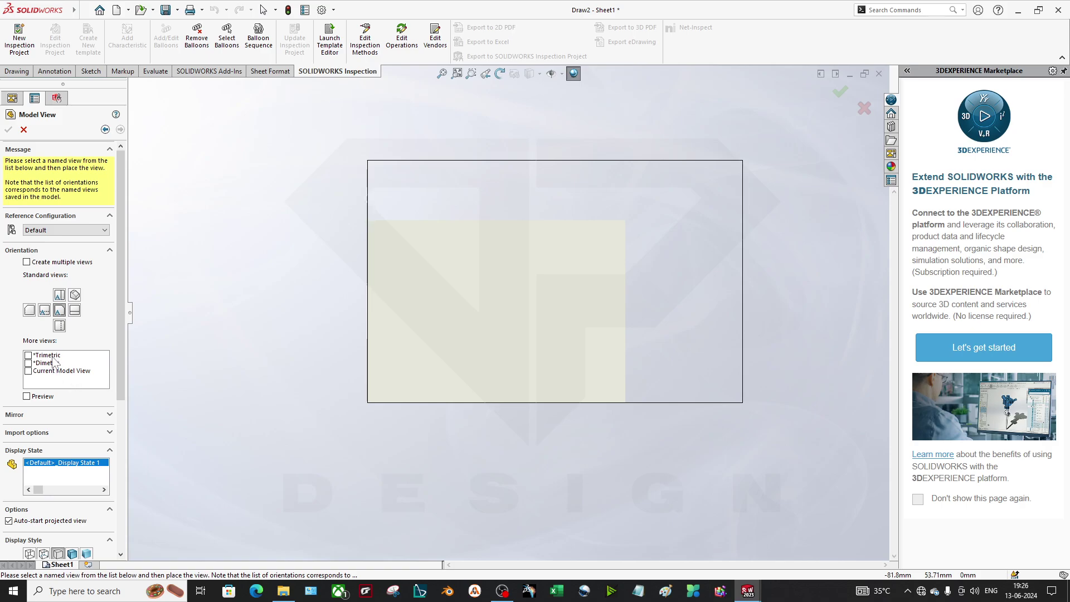
{"action": "left_click", "coordinate": [26, 396]}
{"action": "scroll", "coordinate": [609, 289], "scroll_direction": "down", "scroll_amount": 2}
{"action": "left_click", "coordinate": [50, 396]}
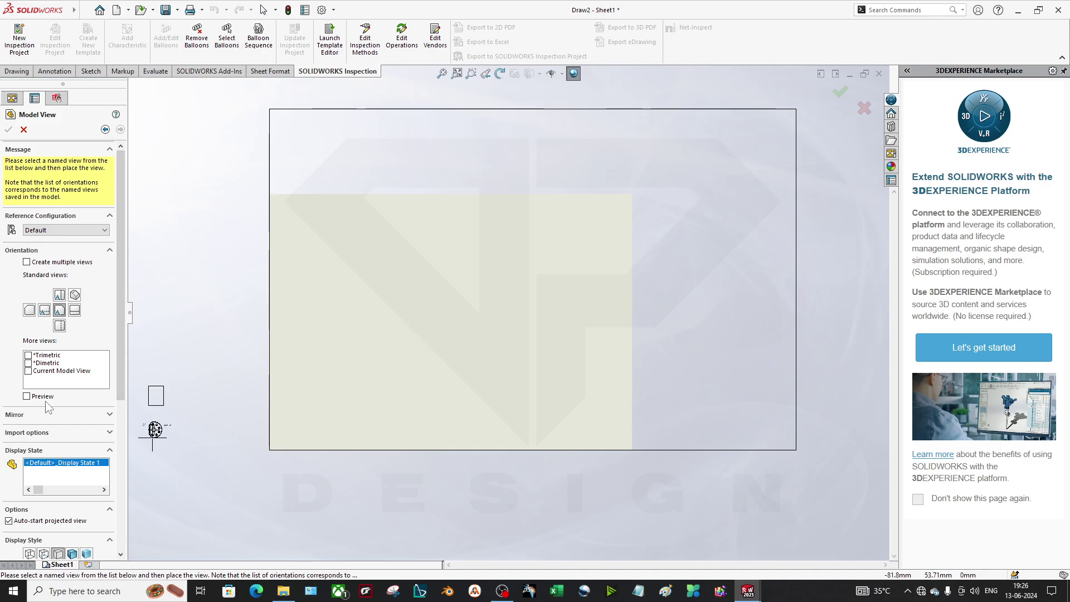
{"action": "scroll", "coordinate": [406, 319], "scroll_direction": "down", "scroll_amount": 1}
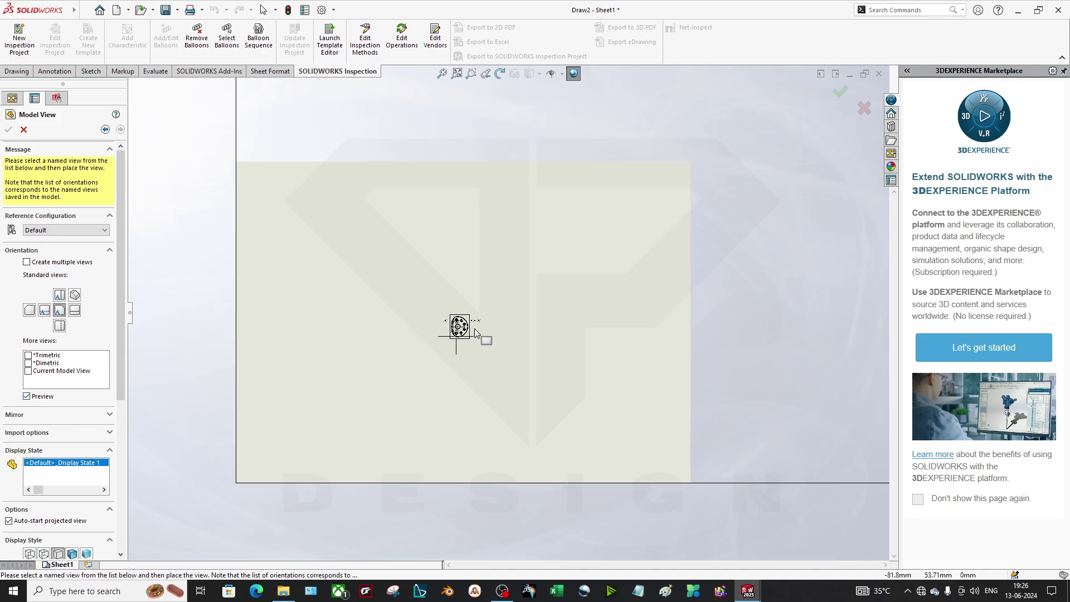
{"action": "left_click", "coordinate": [332, 267]}
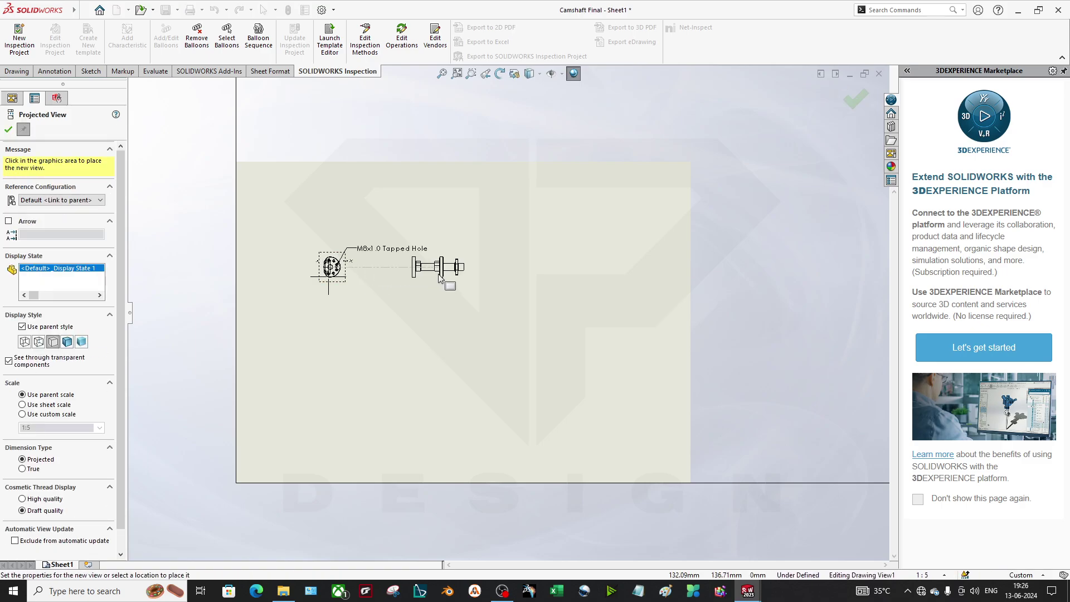
Project side views to both sides of the front view and isometric views to its lower right, upper right and lower left
{"action": "left_click", "coordinate": [506, 281]}
{"action": "left_click", "coordinate": [378, 334]}
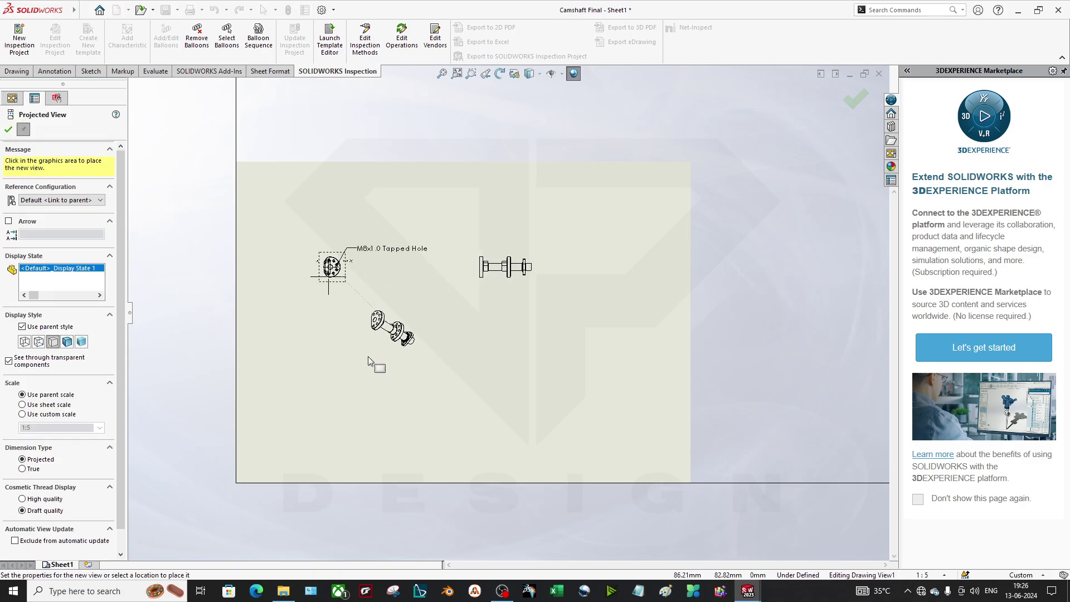
{"action": "left_click", "coordinate": [407, 188]}
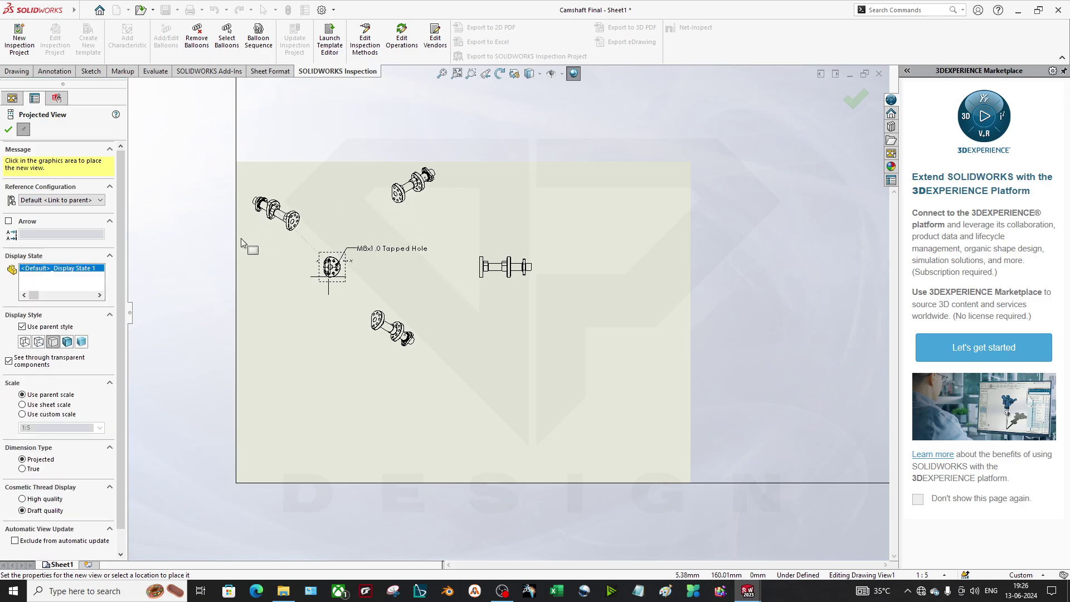
{"action": "left_click", "coordinate": [204, 270]}
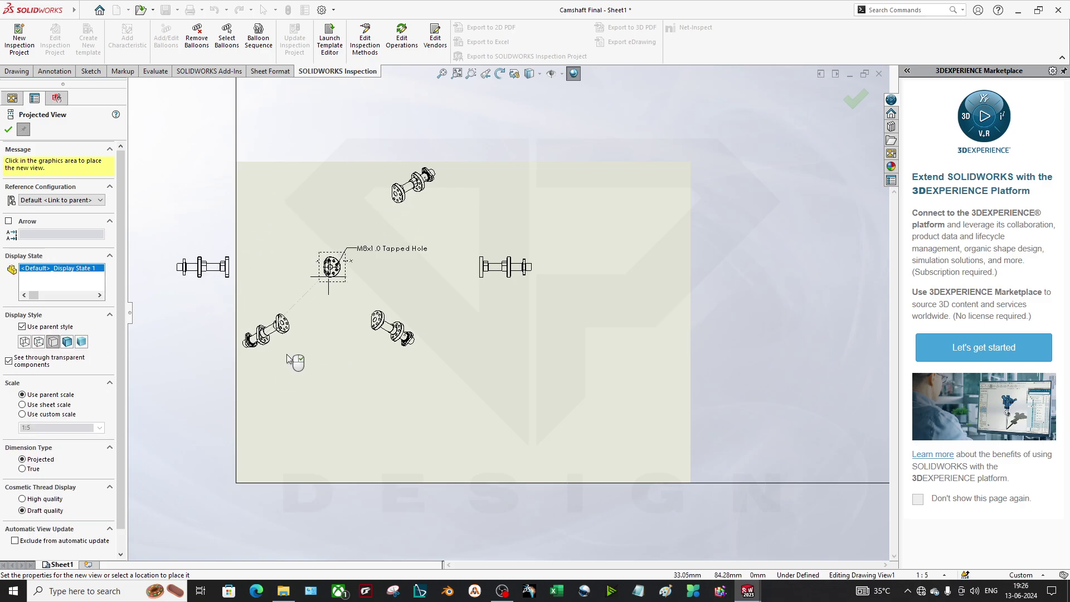
{"action": "left_click", "coordinate": [217, 383]}
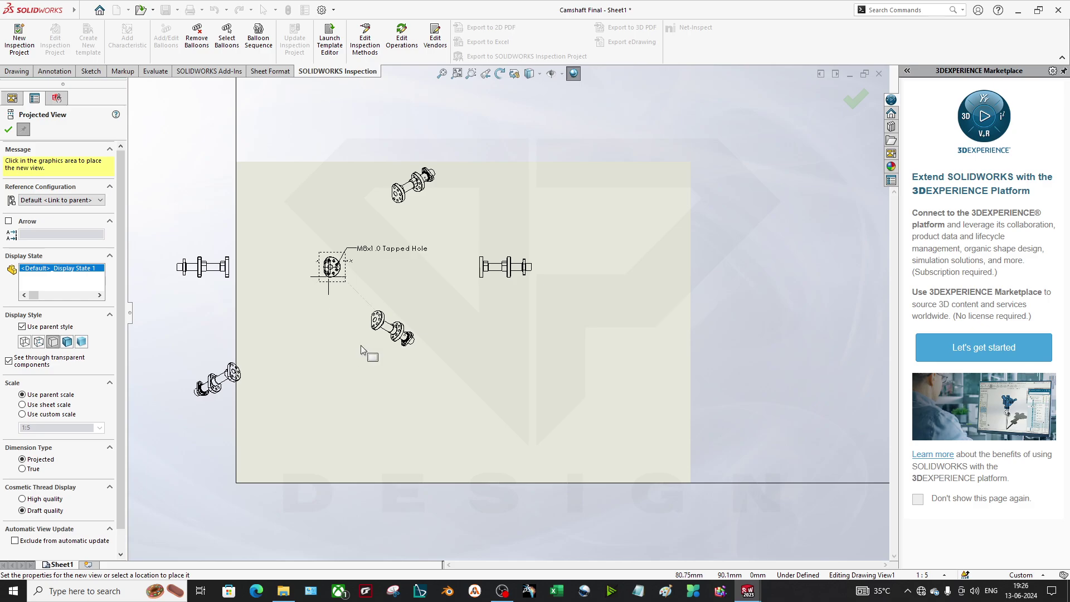
{"action": "key", "text": "Escape"}
Move the front view slightly down and to the right, and shift the lower-right isometric view farther down and right
{"action": "left_click", "coordinate": [35, 151]}
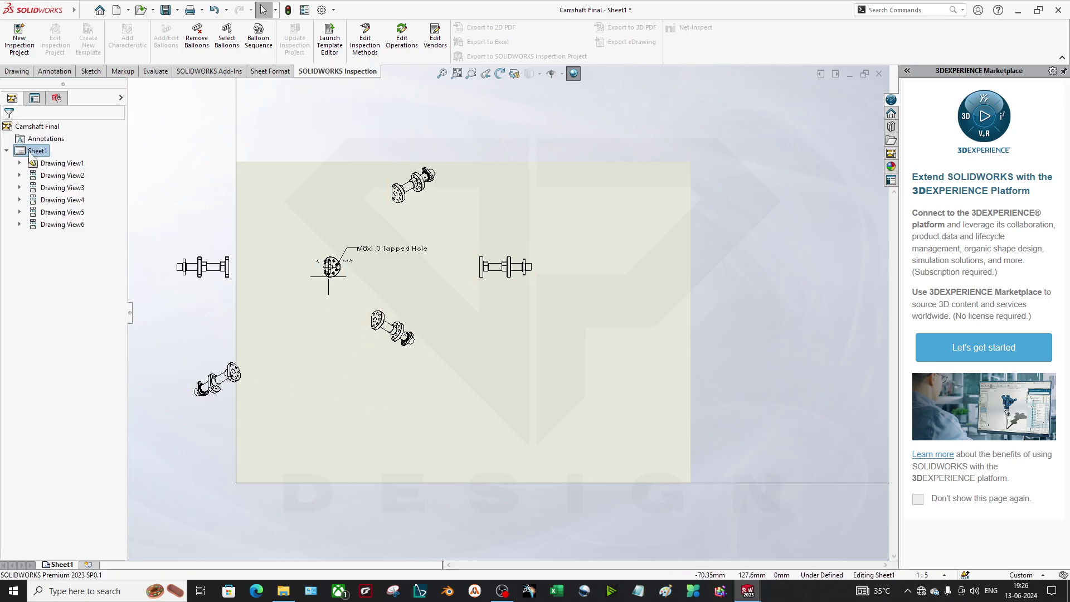
{"action": "left_click", "coordinate": [345, 277]}
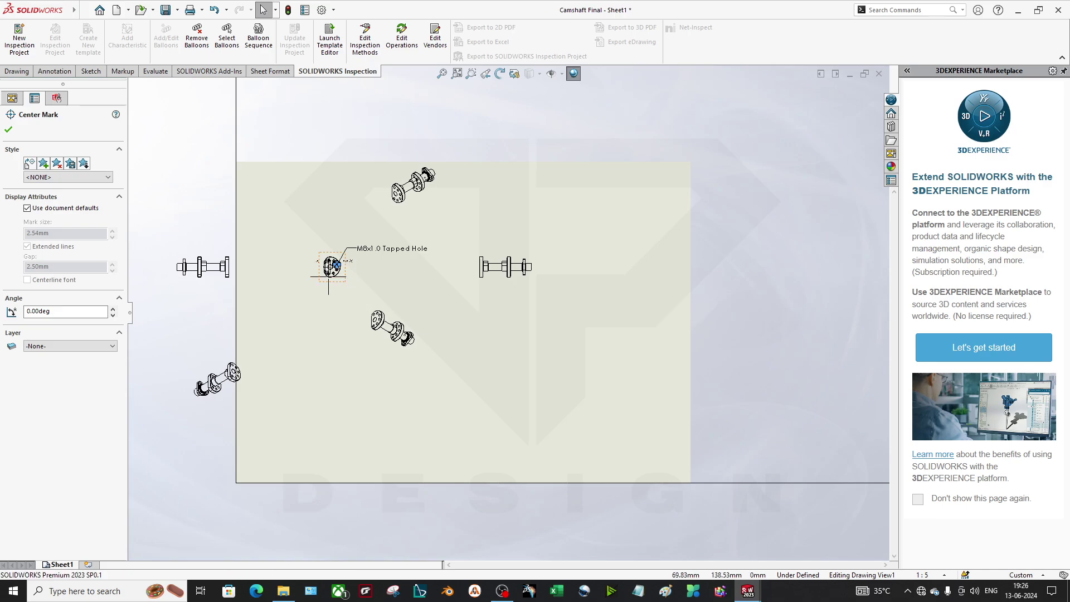
{"action": "left_click", "coordinate": [424, 350]}
{"action": "left_click_drag", "start_coordinate": [351, 279], "coordinate": [408, 297]}
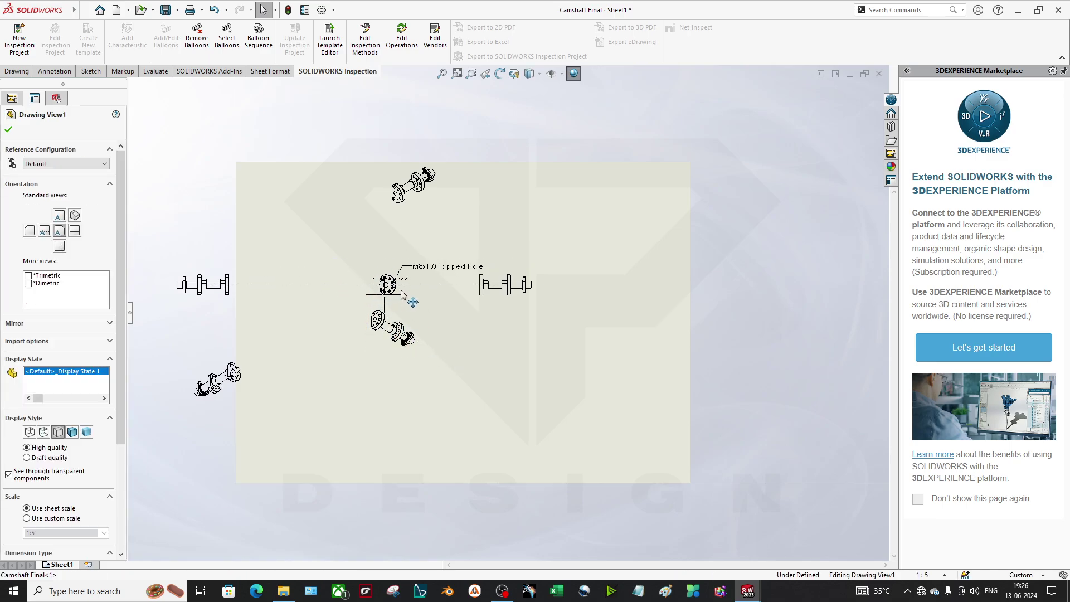
{"action": "left_click_drag", "start_coordinate": [409, 356], "coordinate": [531, 412]}
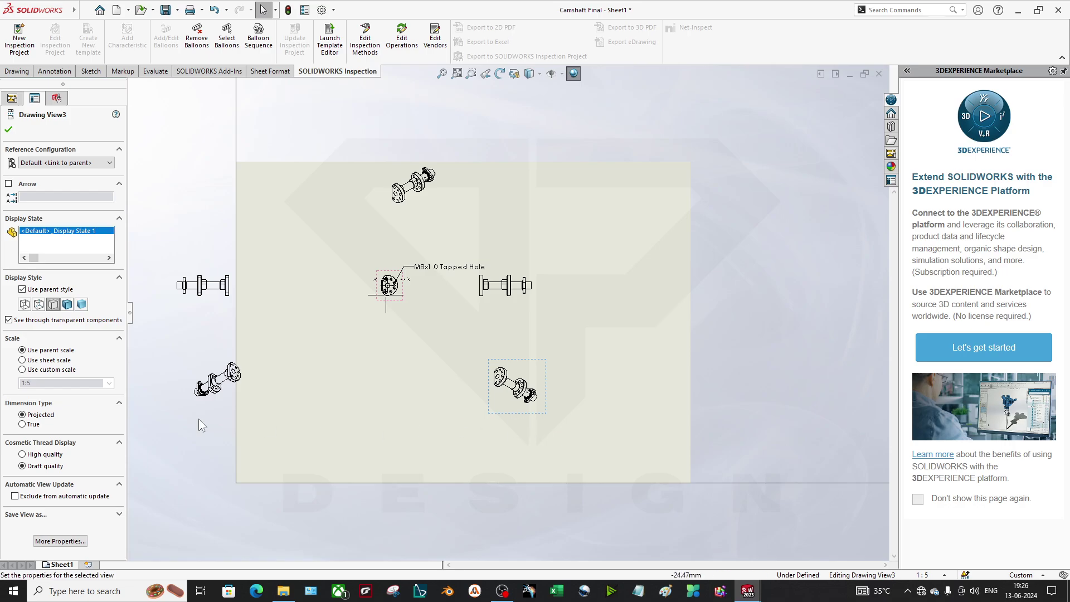
Move the lower-left isometric view and the left side view to the right so both lie inside the sheet
{"action": "left_click", "coordinate": [219, 406]}
{"action": "left_click_drag", "start_coordinate": [218, 407], "coordinate": [328, 432]}
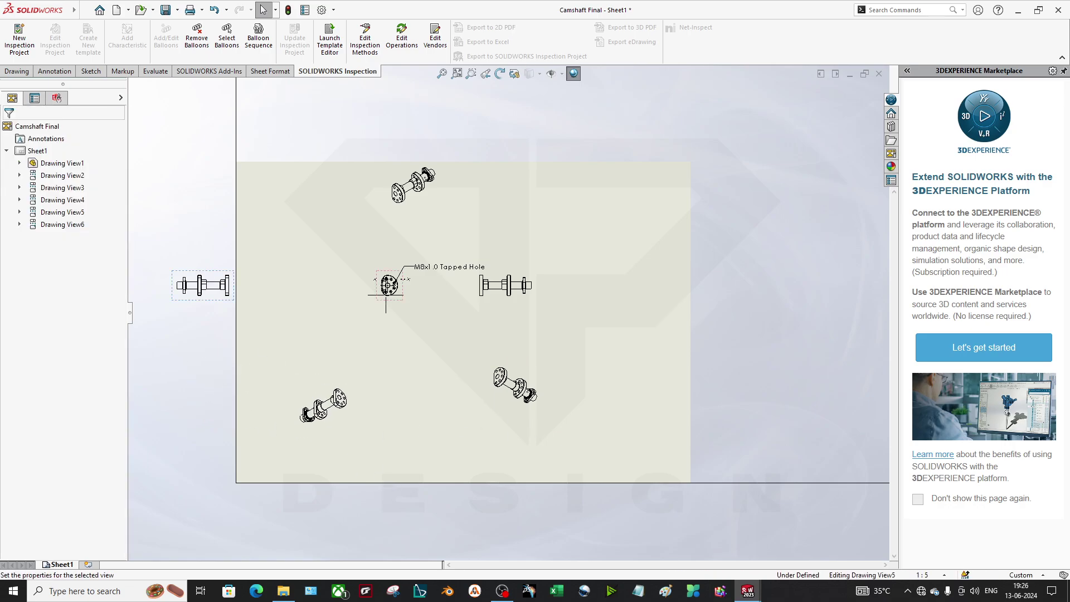
{"action": "left_click_drag", "start_coordinate": [214, 274], "coordinate": [290, 279]}
{"action": "left_click", "coordinate": [310, 297]}
{"action": "scroll", "coordinate": [390, 304], "scroll_direction": "down", "scroll_amount": 2}
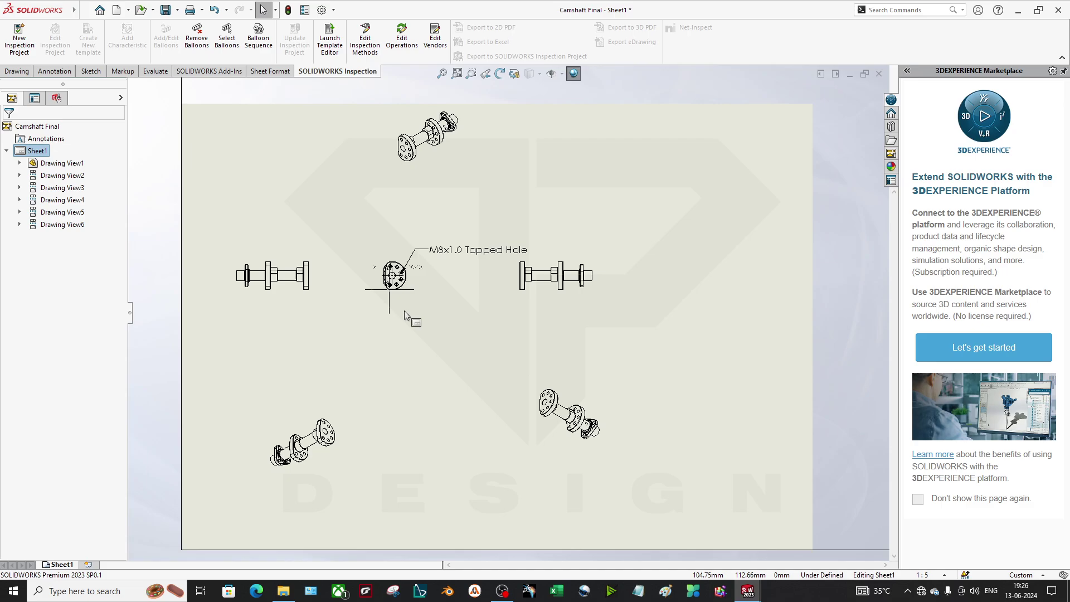
Try the shaded, wireframe and hidden-lines-removed display styles on the front view, and settle on Hidden Lines Visible
{"action": "left_click", "coordinate": [409, 299]}
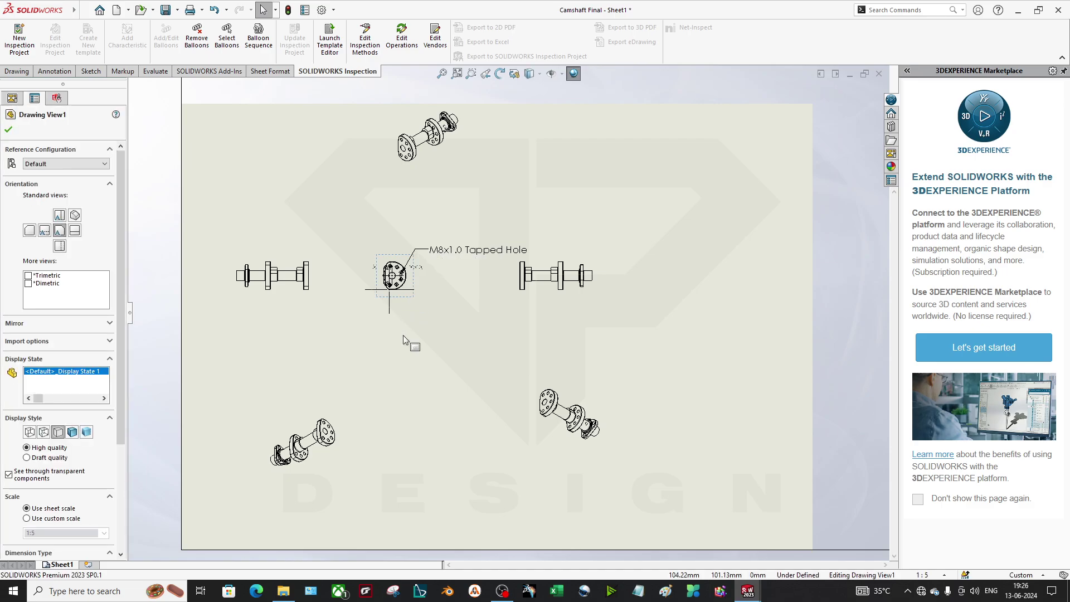
{"action": "left_click", "coordinate": [72, 432]}
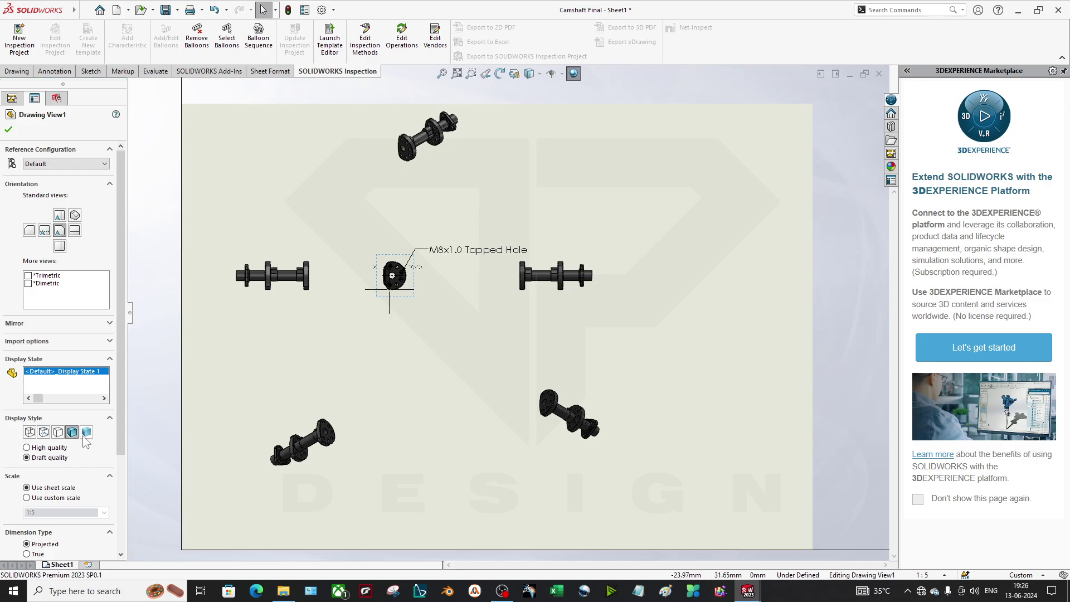
{"action": "left_click", "coordinate": [87, 432]}
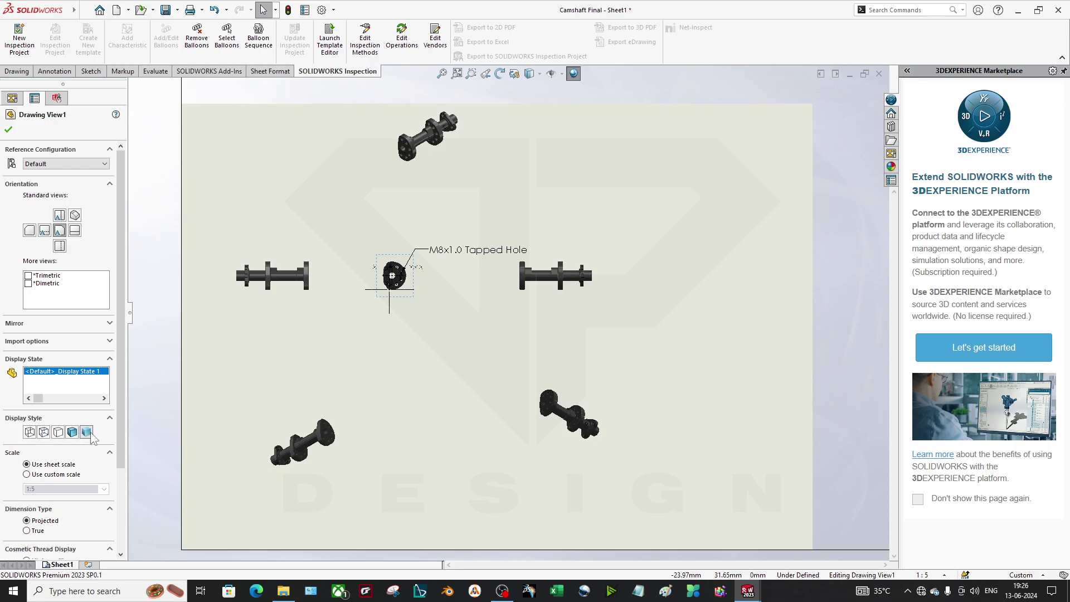
{"action": "left_click", "coordinate": [72, 433]}
{"action": "left_click", "coordinate": [87, 431]}
{"action": "left_click", "coordinate": [72, 433]}
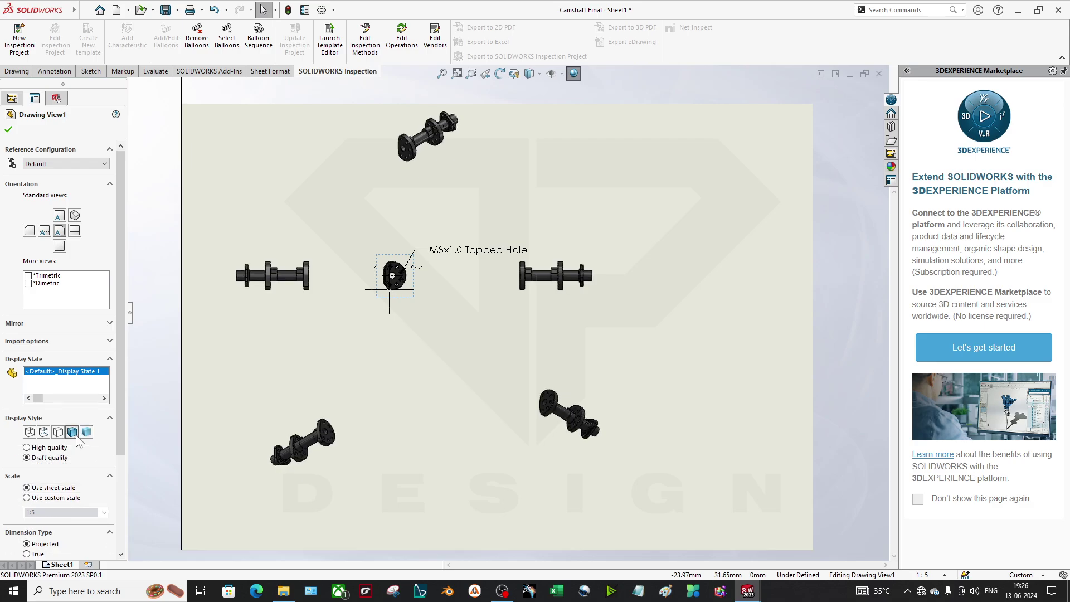
{"action": "left_click", "coordinate": [44, 432]}
{"action": "left_click", "coordinate": [30, 432]}
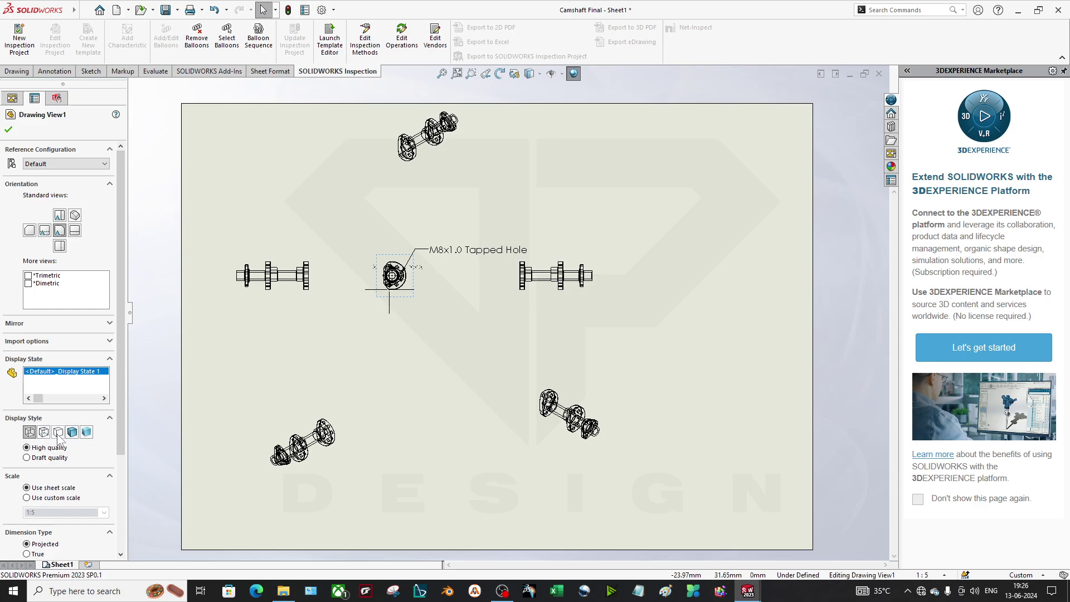
{"action": "left_click", "coordinate": [58, 435]}
{"action": "left_click", "coordinate": [43, 432]}
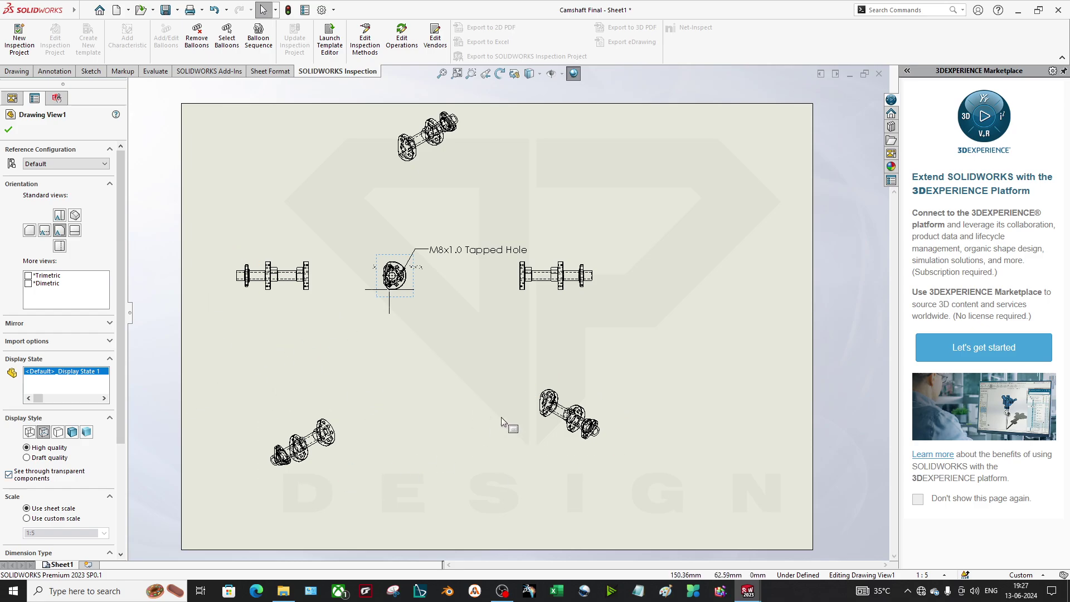
Give the front view a custom scale of 1:2
{"action": "scroll", "coordinate": [71, 490], "scroll_direction": "down", "scroll_amount": 3}
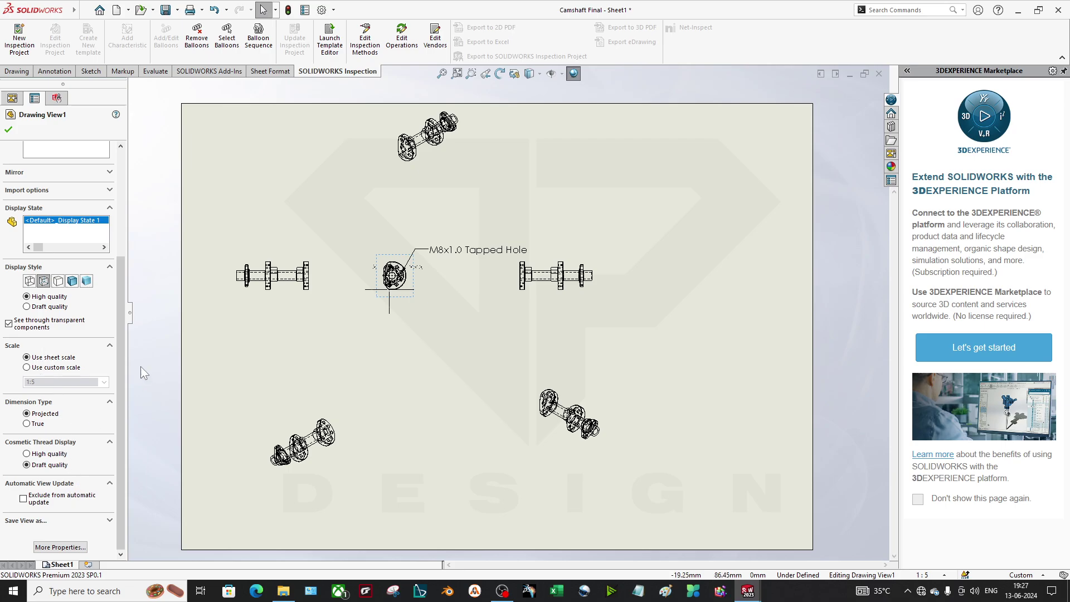
{"action": "left_click", "coordinate": [65, 369]}
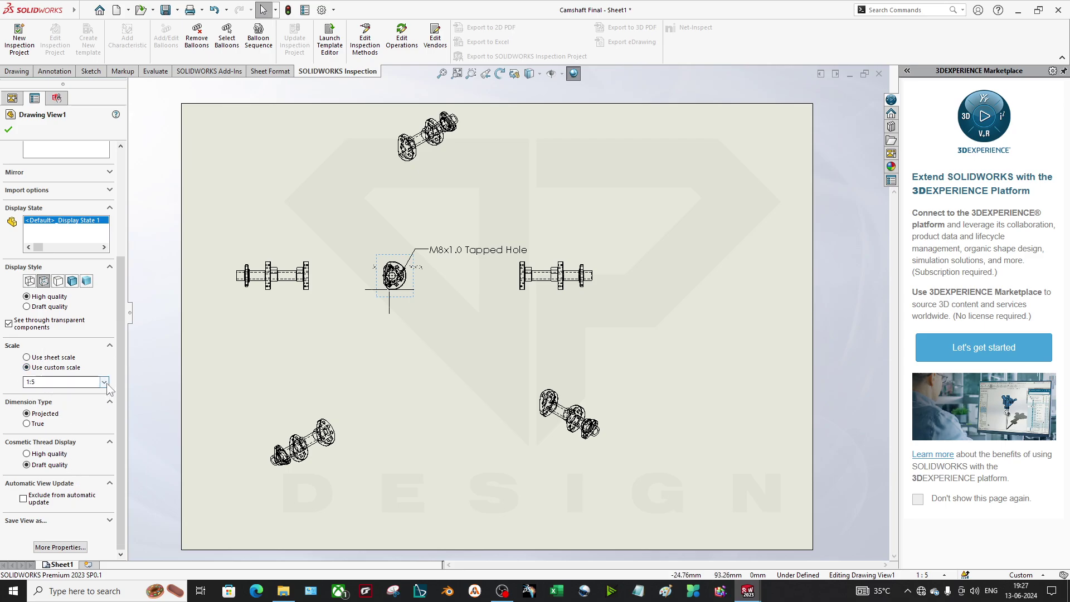
{"action": "left_click", "coordinate": [104, 382]}
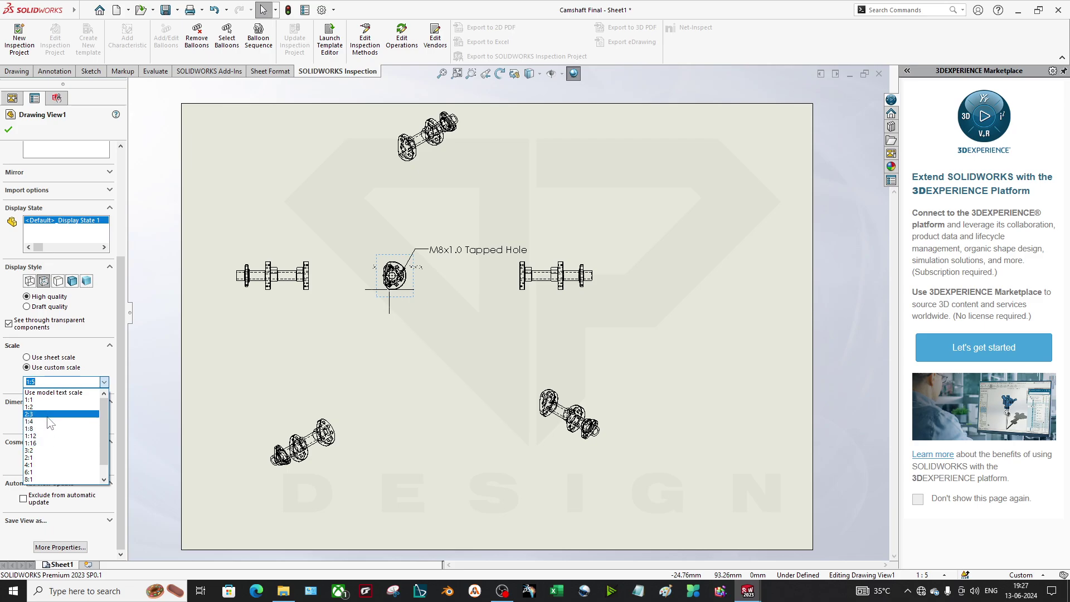
{"action": "left_click", "coordinate": [82, 416]}
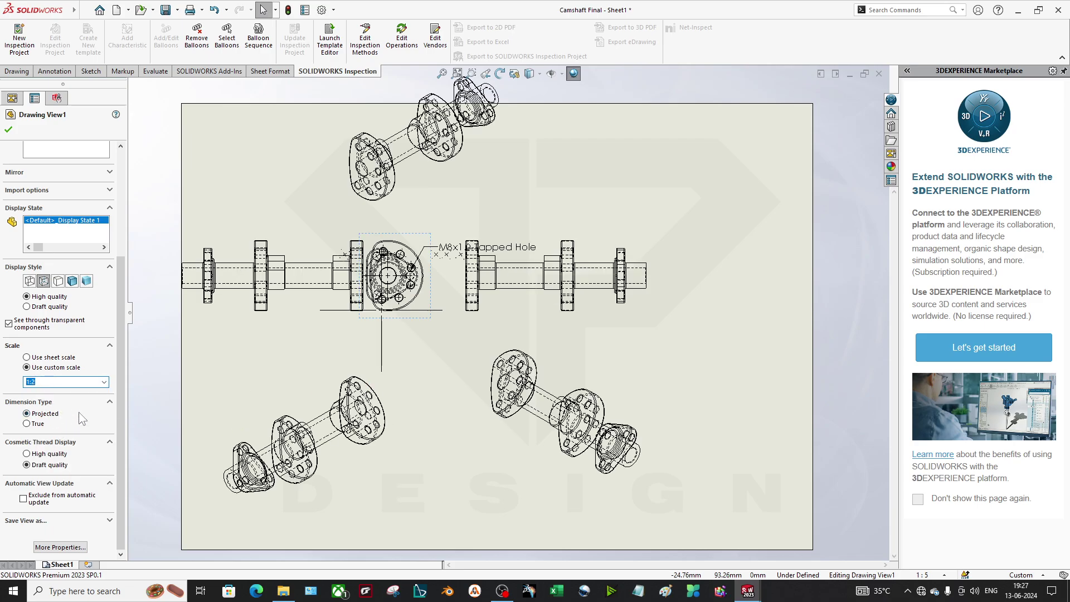
Set the front view's cosmetic thread display to high quality and its dimension type to True
{"action": "left_click", "coordinate": [59, 454]}
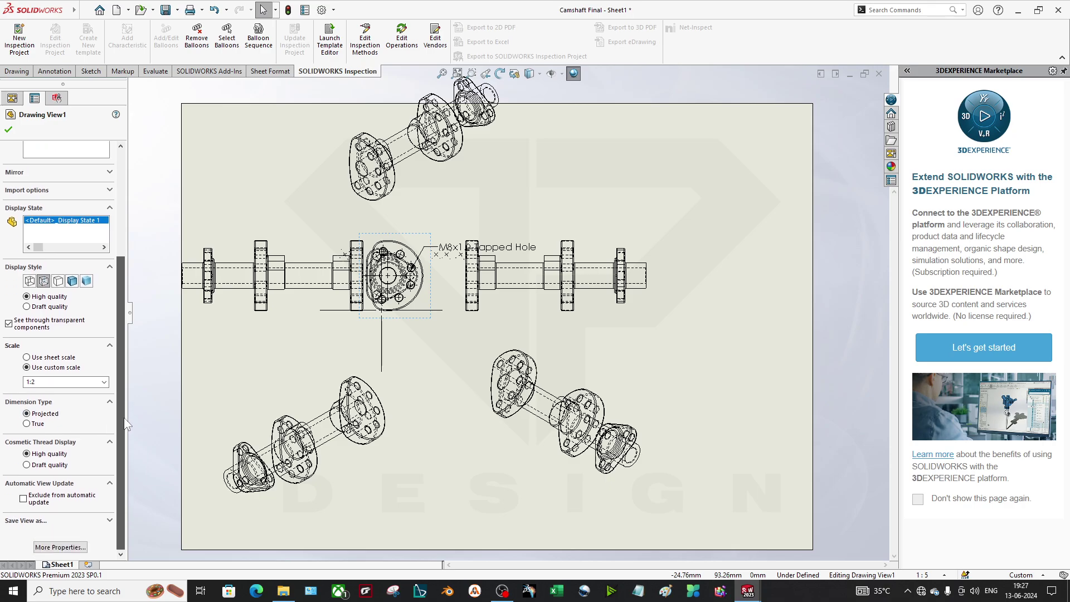
{"action": "left_click", "coordinate": [38, 423]}
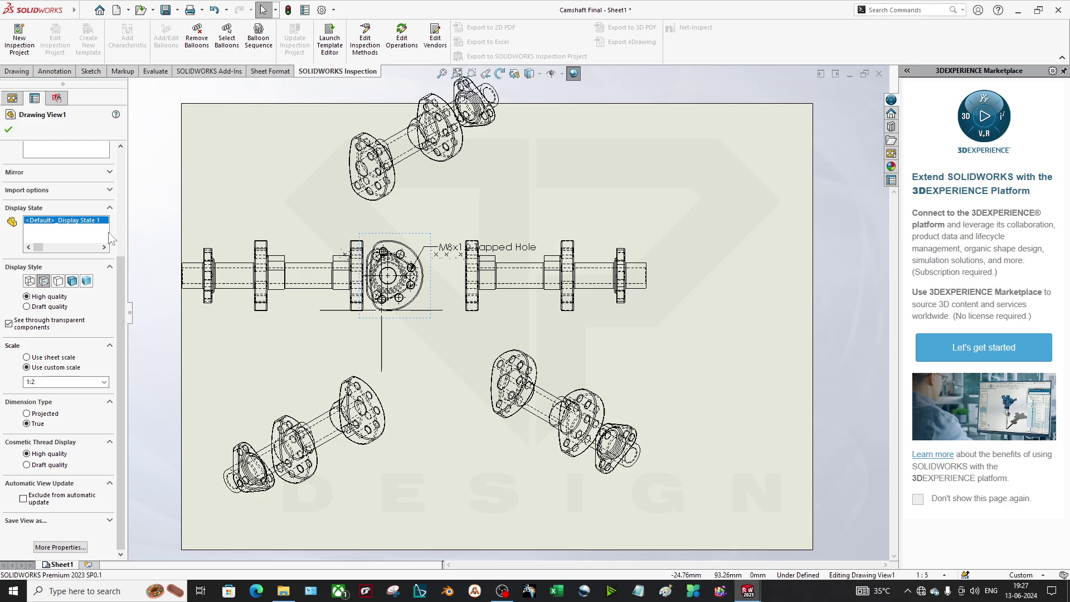
Try mirroring the front view horizontally, turn the mirroring off again and accept the view properties
{"action": "left_click", "coordinate": [73, 190]}
{"action": "left_click", "coordinate": [109, 171]}
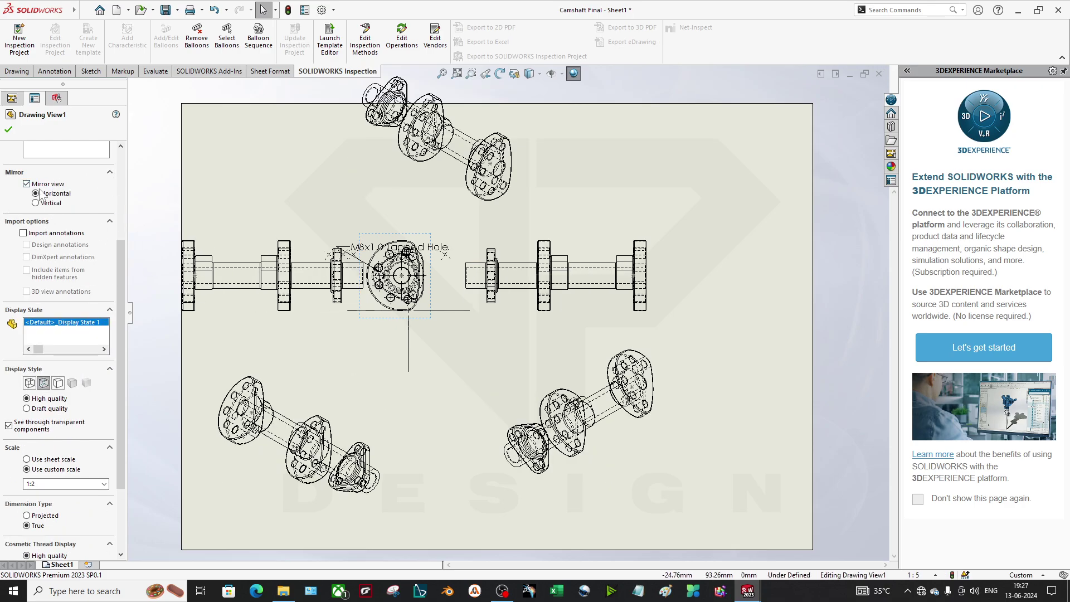
{"action": "left_click", "coordinate": [44, 184]}
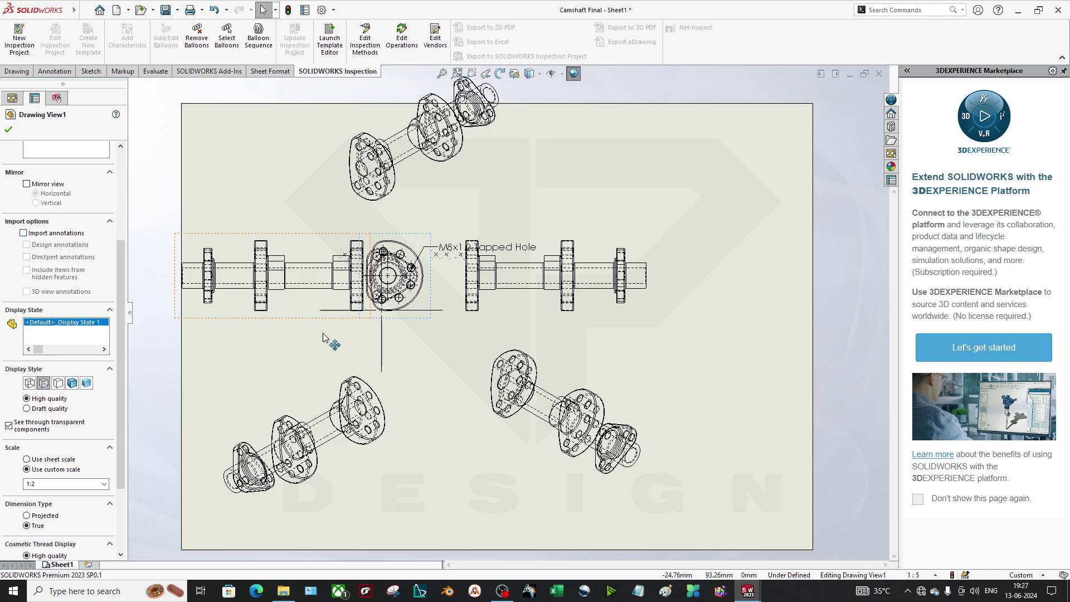
{"action": "left_click", "coordinate": [8, 129]}
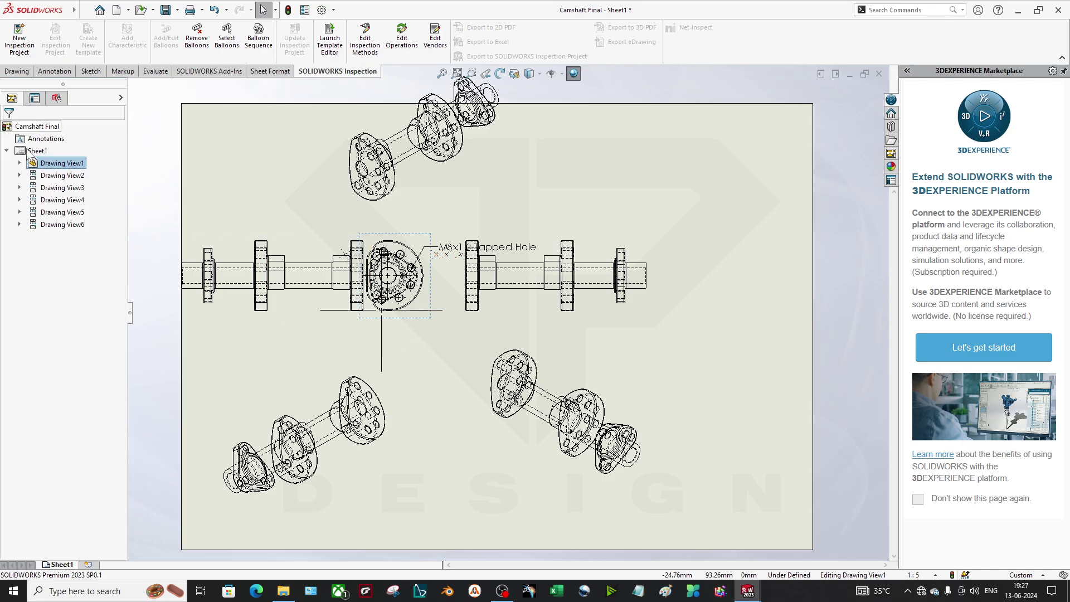
Move the right side view to the sheet's right edge and shift the front view right, clear of the left side view
{"action": "left_click_drag", "start_coordinate": [524, 237], "coordinate": [708, 236]}
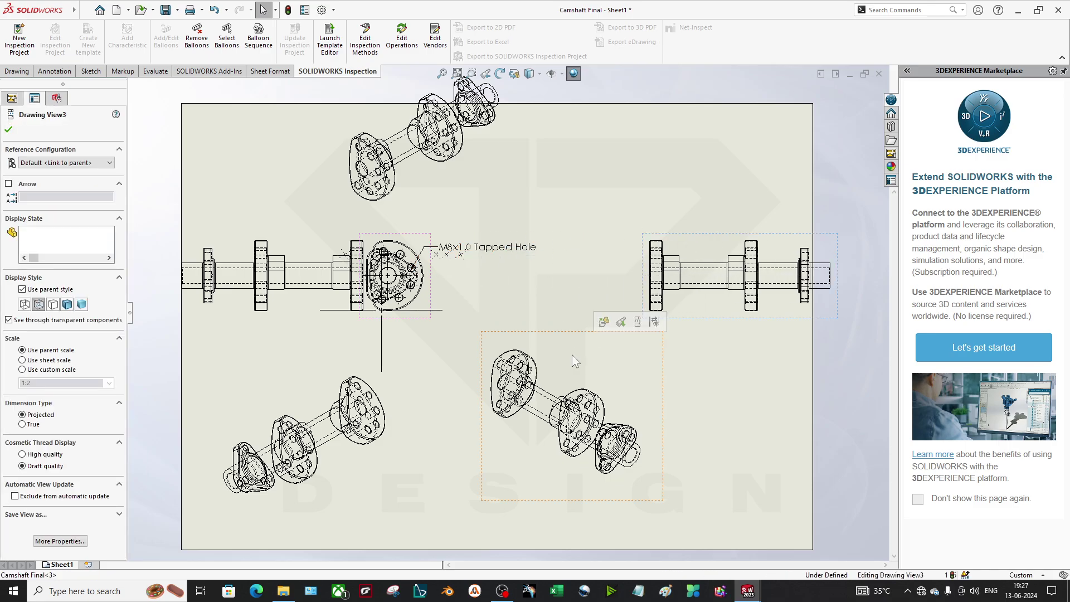
{"action": "left_click_drag", "start_coordinate": [430, 302], "coordinate": [493, 300]}
{"action": "left_click", "coordinate": [418, 372]}
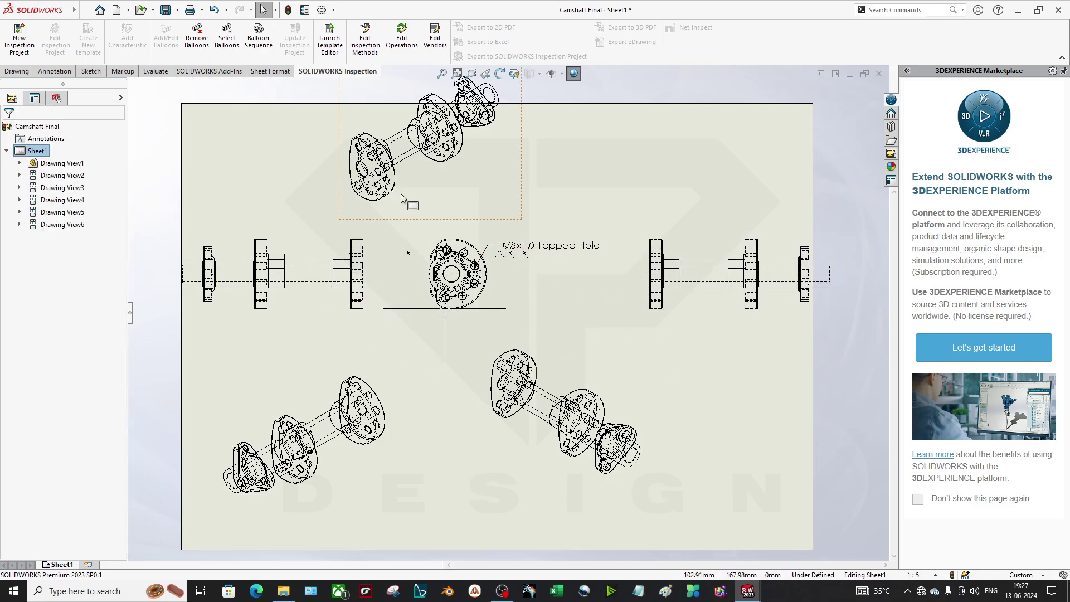
Move the upper isometric view into the sheet's upper left corner and nudge the front view slightly down
{"action": "mouse_move", "coordinate": [412, 229]}
{"action": "left_mouse_down"}
{"action": "mouse_move", "coordinate": [354, 222]}
{"action": "mouse_move", "coordinate": [308, 252]}
{"action": "left_mouse_up"}
{"action": "left_click", "coordinate": [469, 387]}
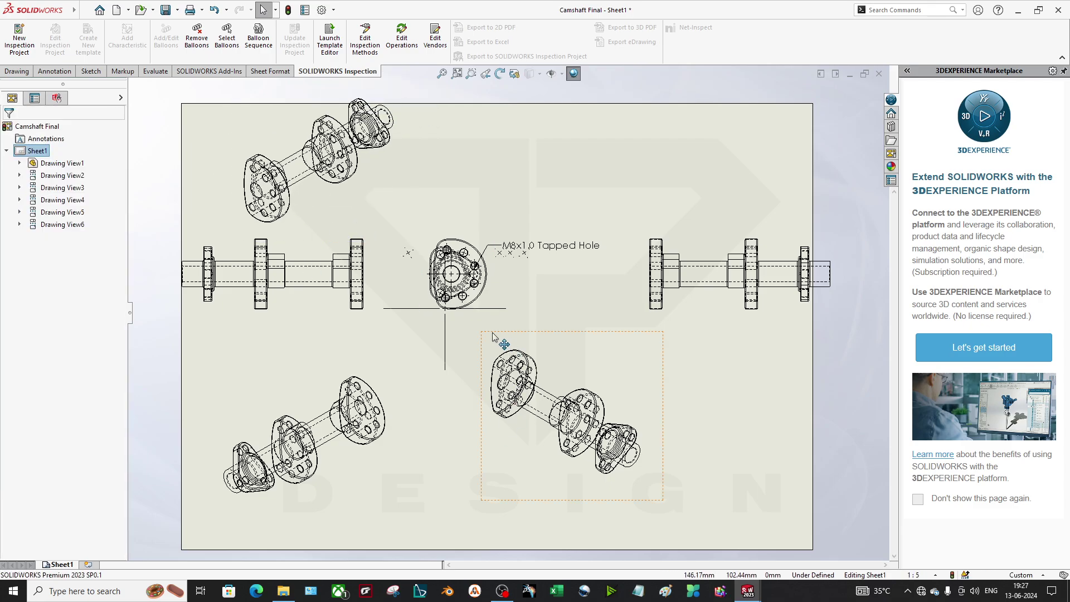
{"action": "mouse_move", "coordinate": [478, 318]}
{"action": "left_mouse_down"}
{"action": "mouse_move", "coordinate": [490, 358]}
{"action": "mouse_move", "coordinate": [477, 318]}
{"action": "left_mouse_up"}
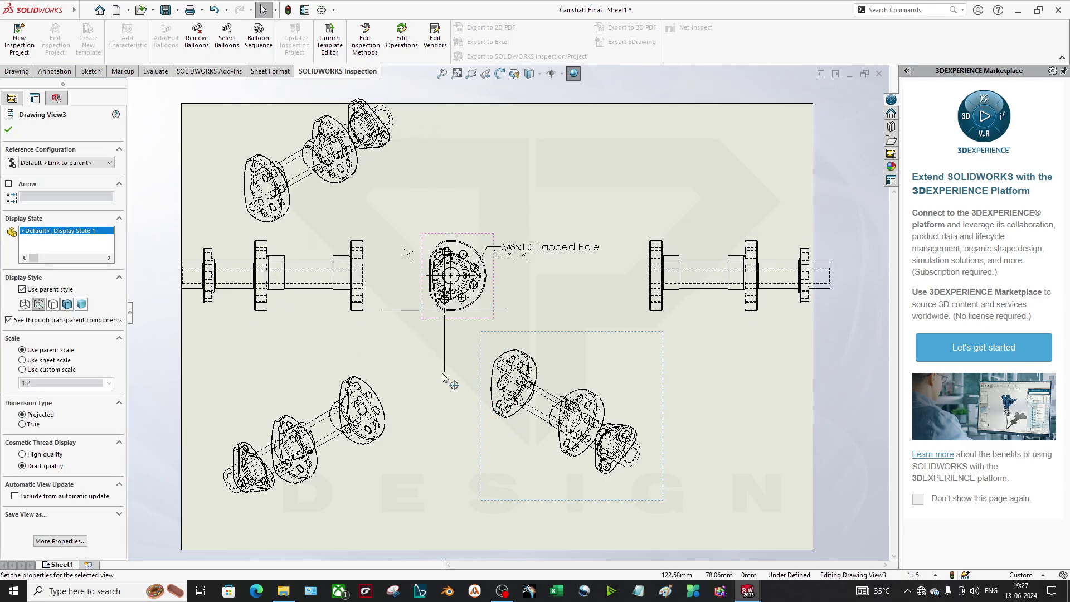
{"action": "left_click", "coordinate": [460, 371]}
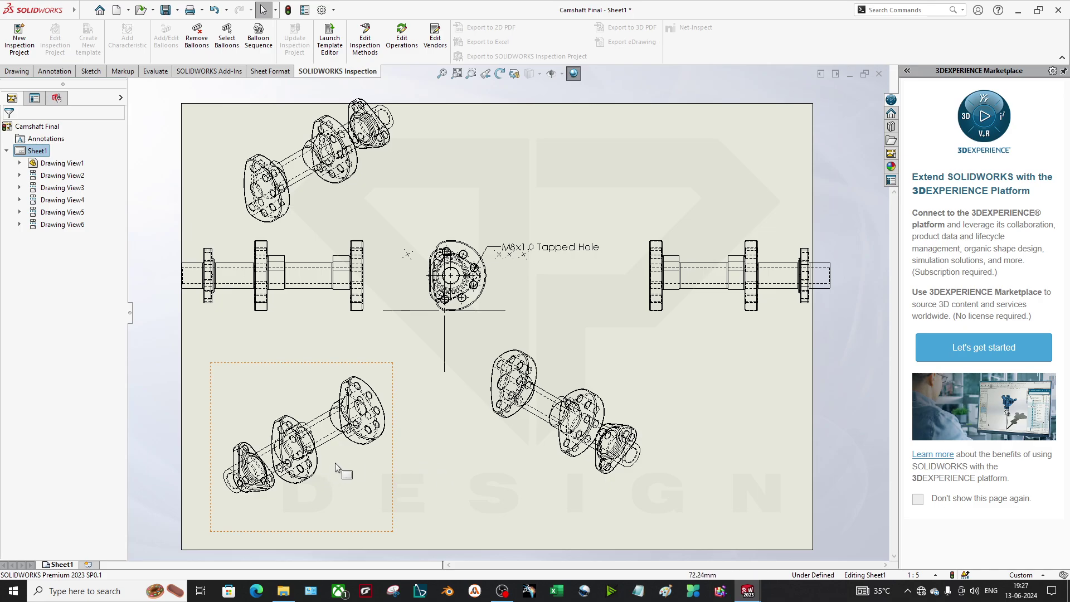
Select the lower-left isometric view and bring up the drawing view commands
{"action": "left_click", "coordinate": [409, 479]}
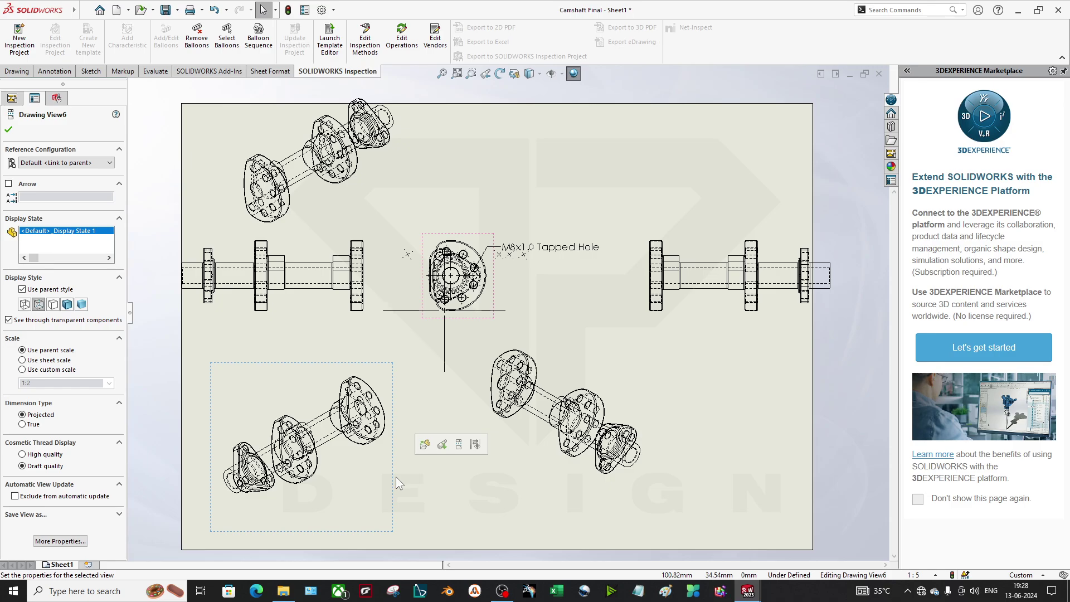
{"action": "left_click", "coordinate": [19, 72]}
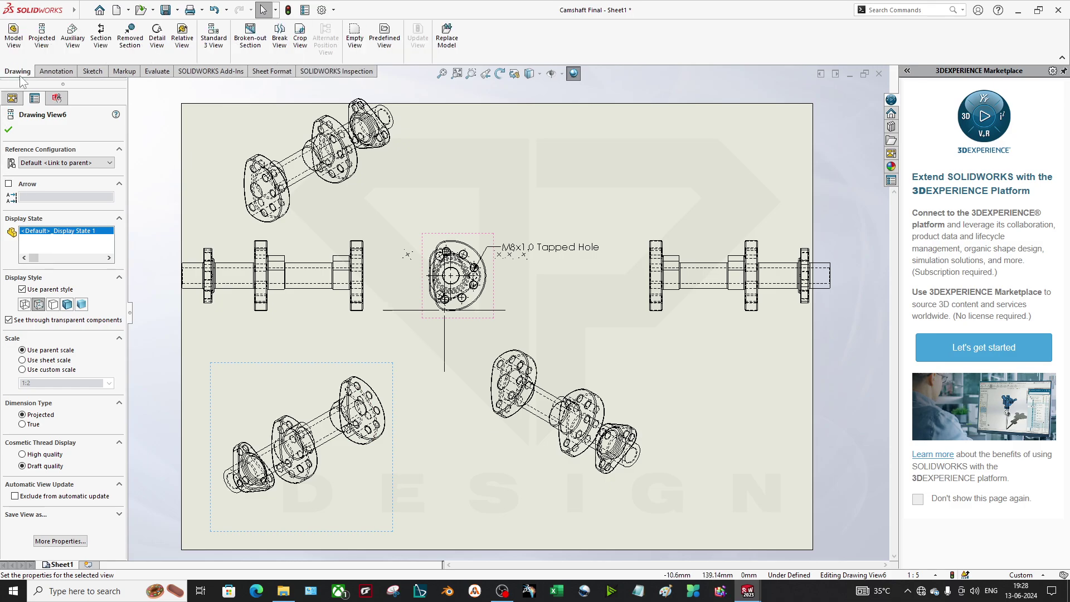